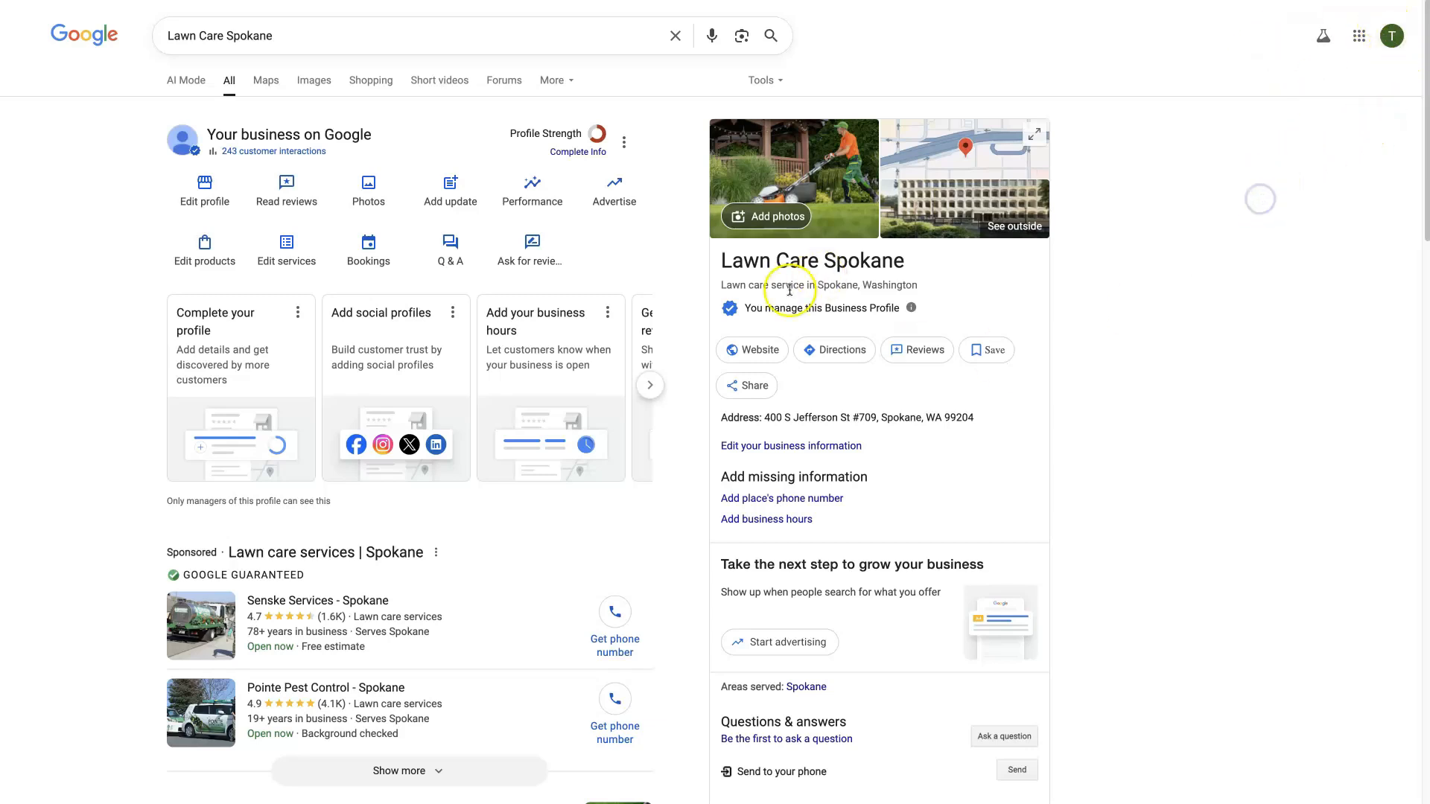
pyautogui.moveTo(756, 308); pyautogui.dragTo(892, 312)
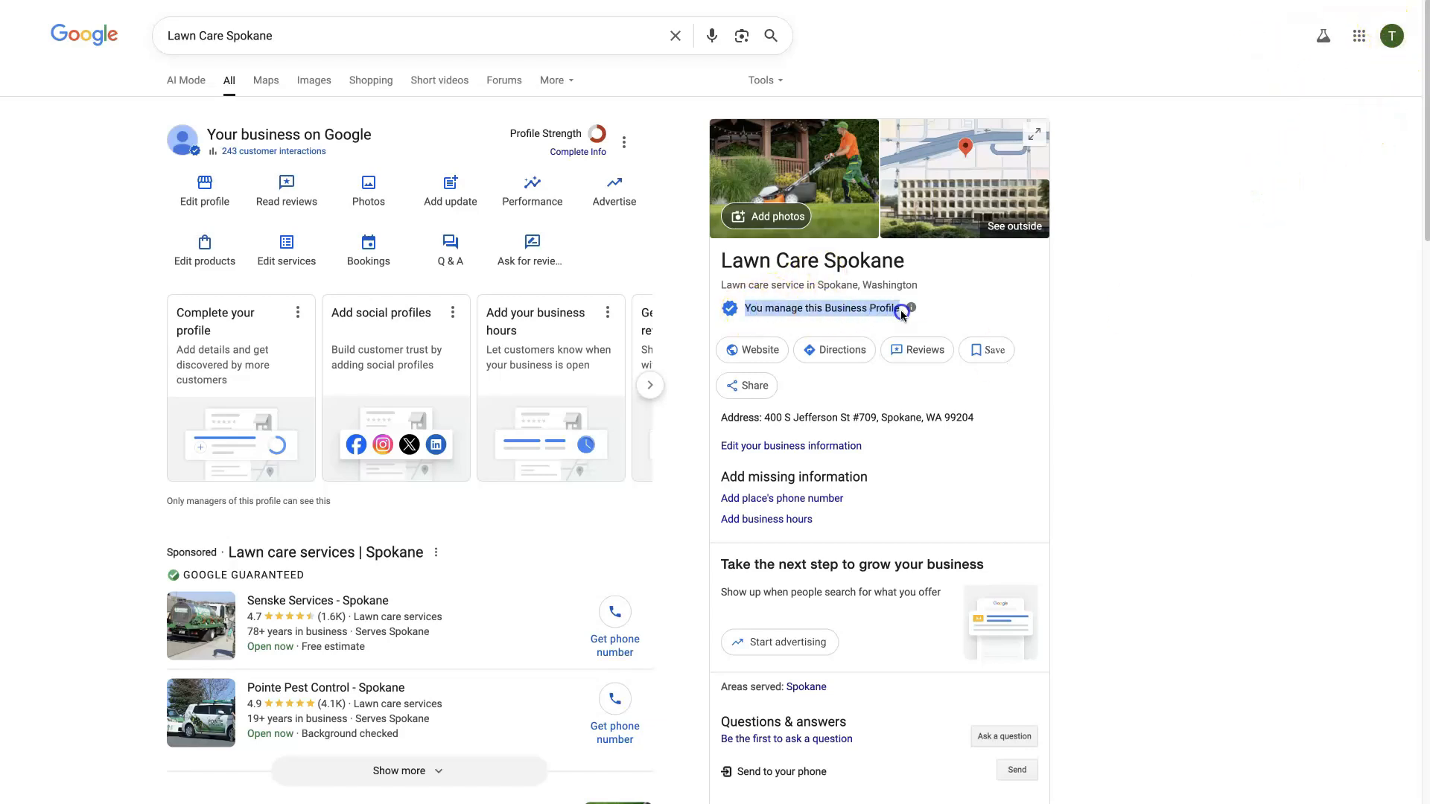
pyautogui.click(1203, 306)
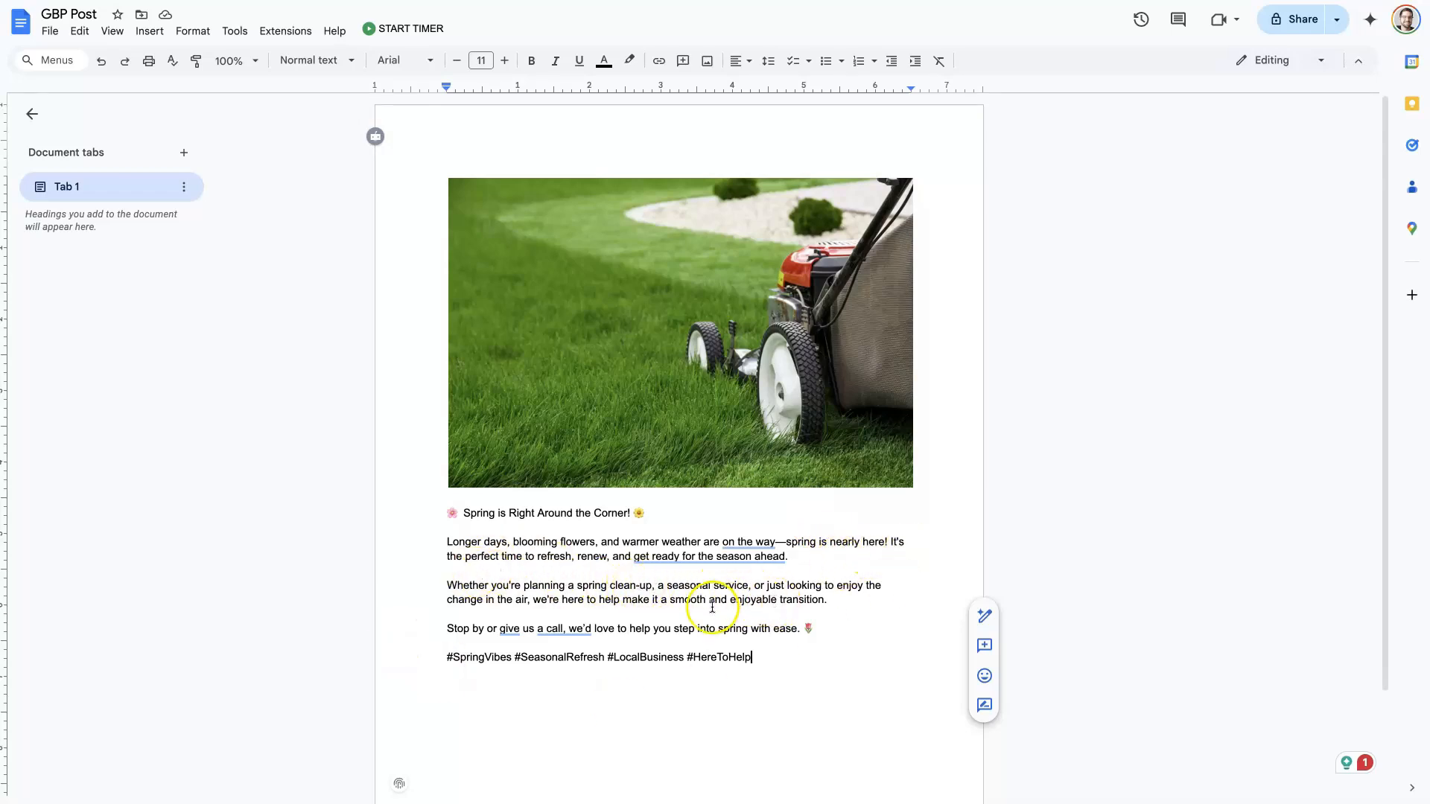
pyautogui.scroll(-1, 710, 613)
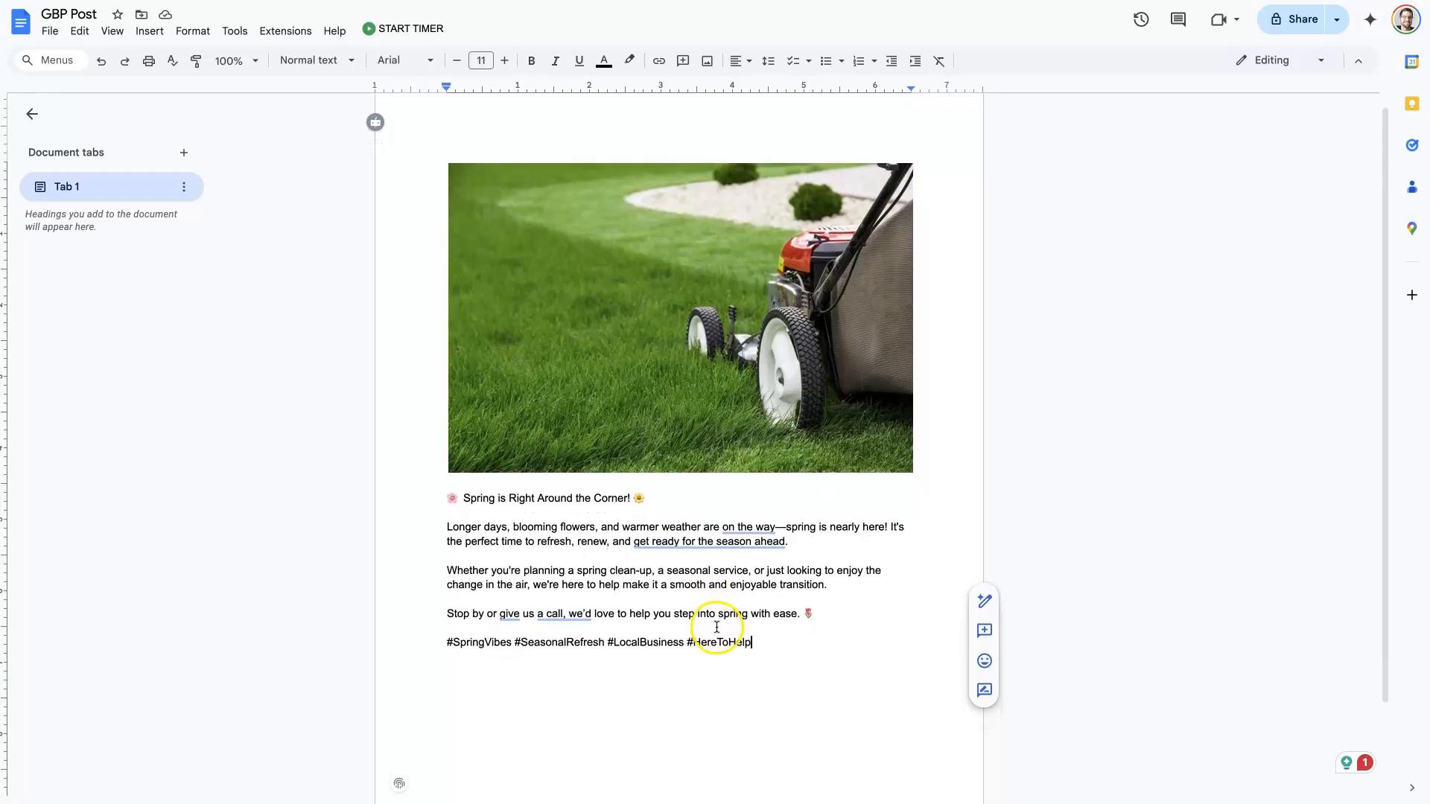
pyautogui.scroll(1, 413, 575)
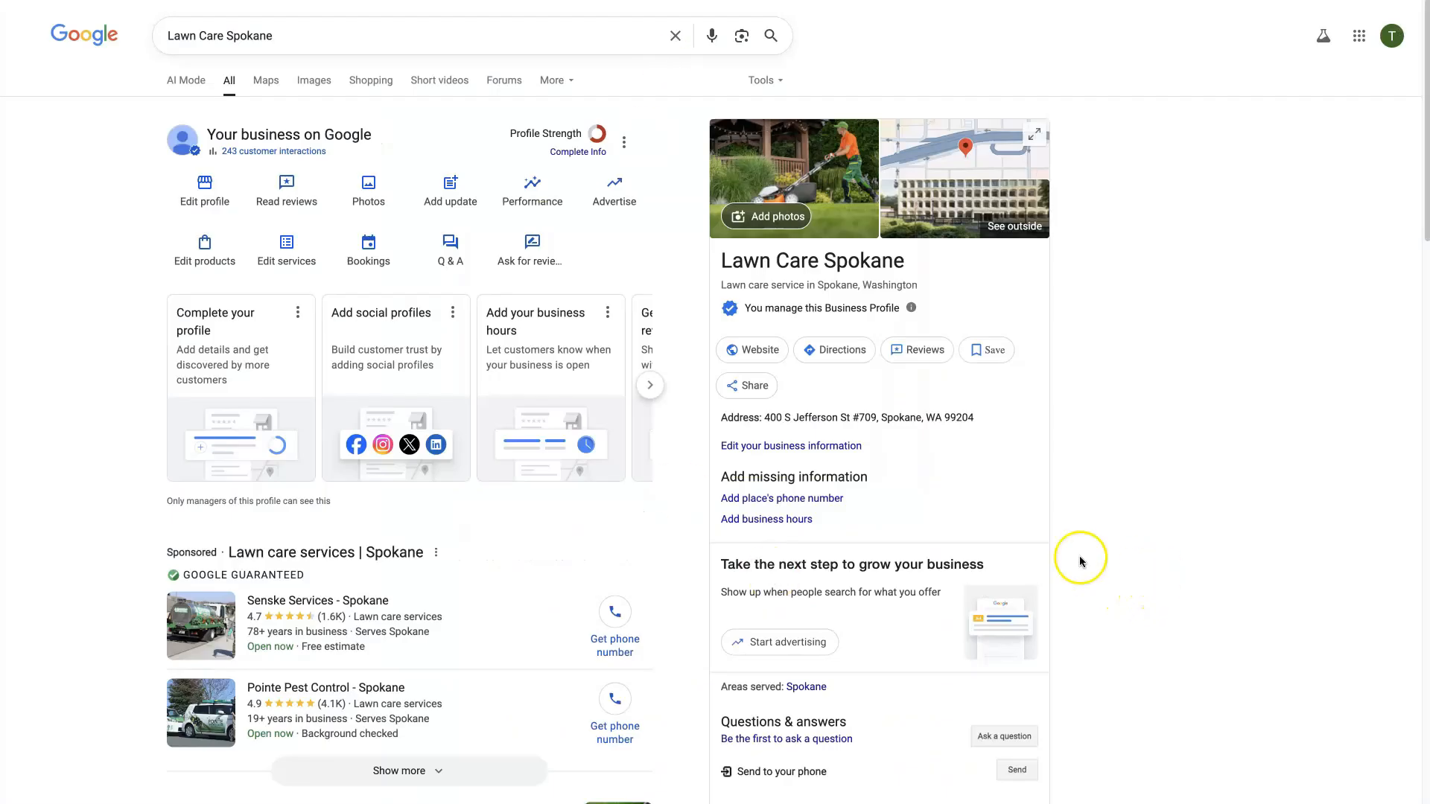
# Step: Start a new update for the Lawn Care Spokane business profile and add the image Spring Lawn Care.jpg to it
pyautogui.scroll(-3, 1000, 549)
pyautogui.scroll(-5, 995, 540)
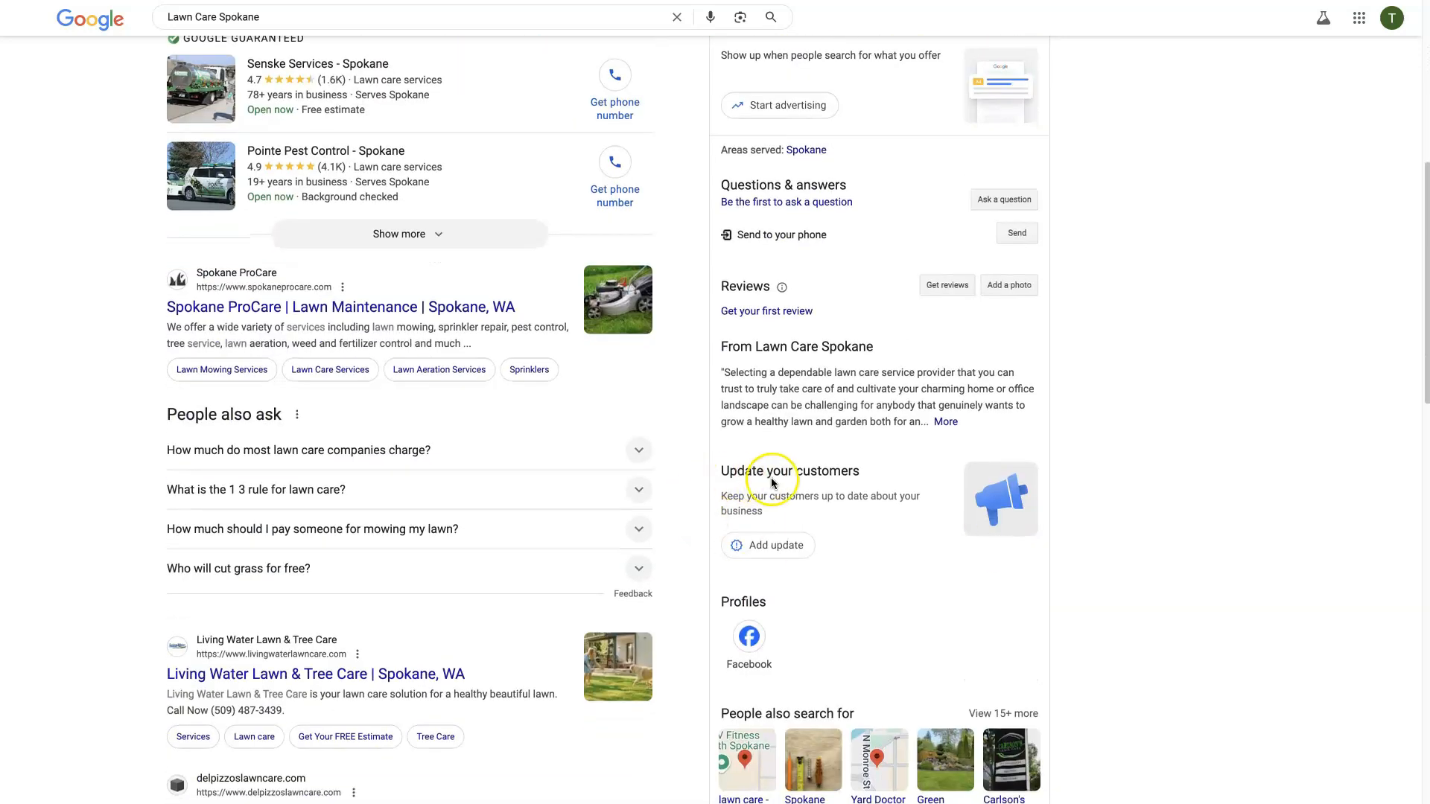
pyautogui.click(785, 554)
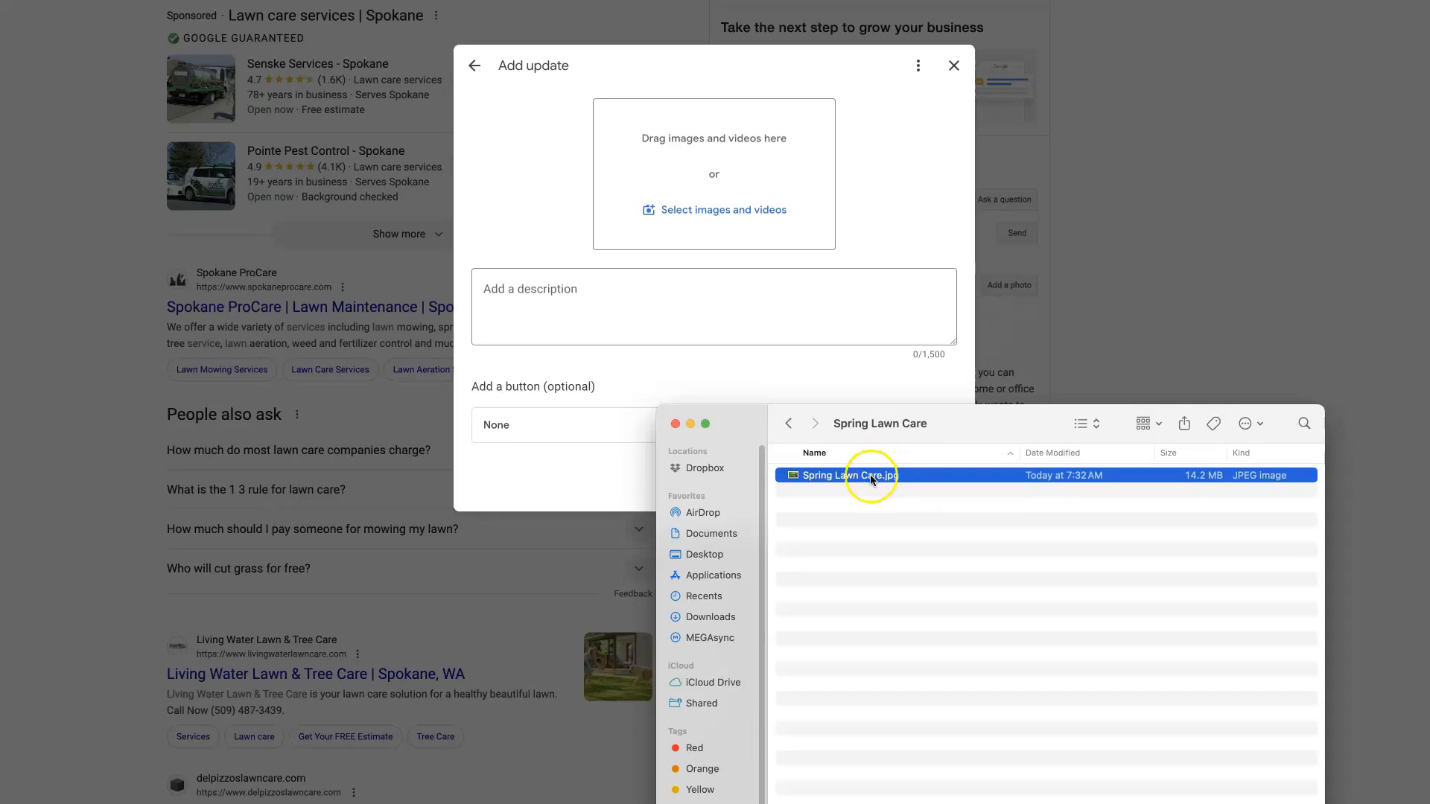
pyautogui.moveTo(868, 485); pyautogui.dragTo(778, 215)
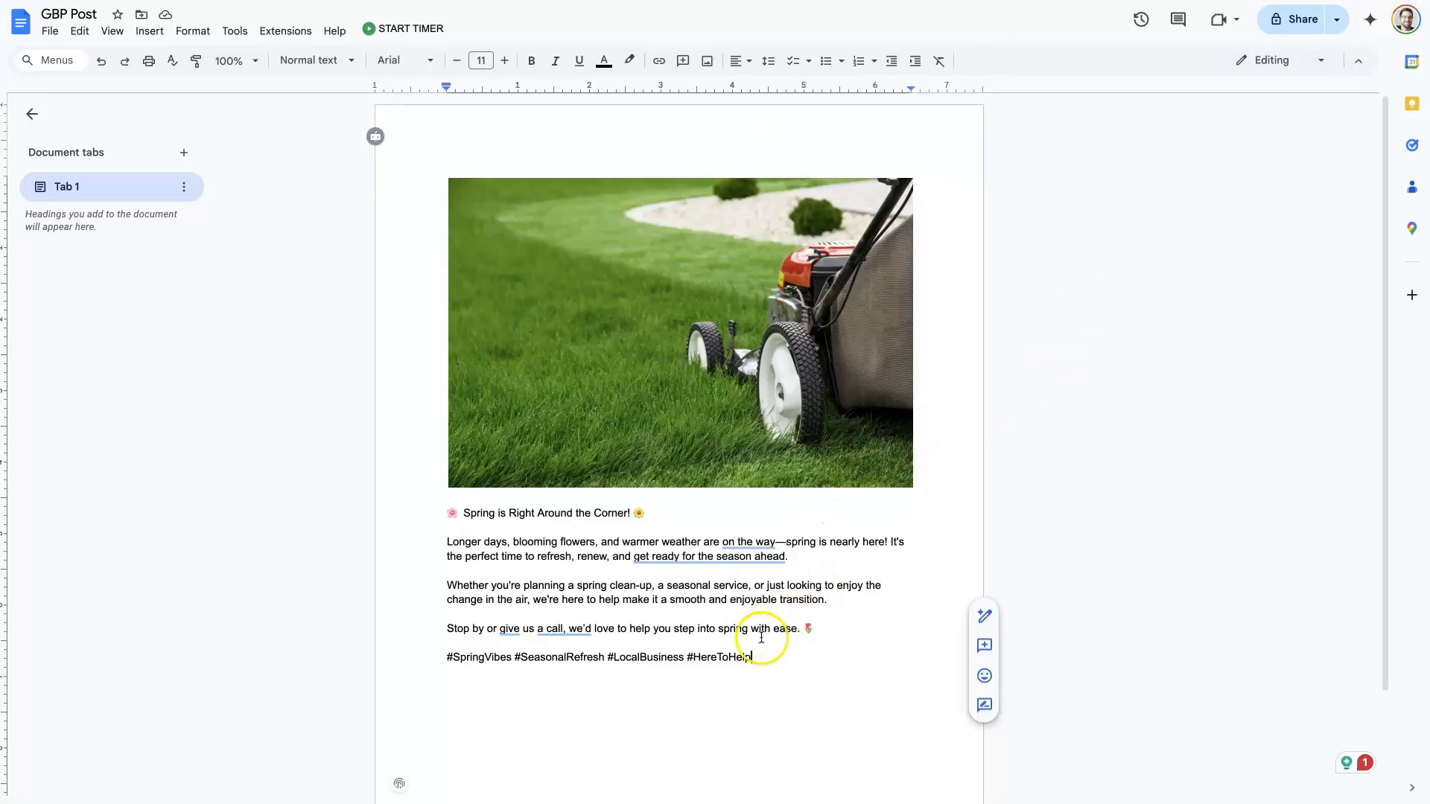
# Step: Copy the spring post text with its hashtags from the GBP Post document into the update's description and enlarge the description box
pyautogui.moveTo(760, 656); pyautogui.dragTo(437, 516)
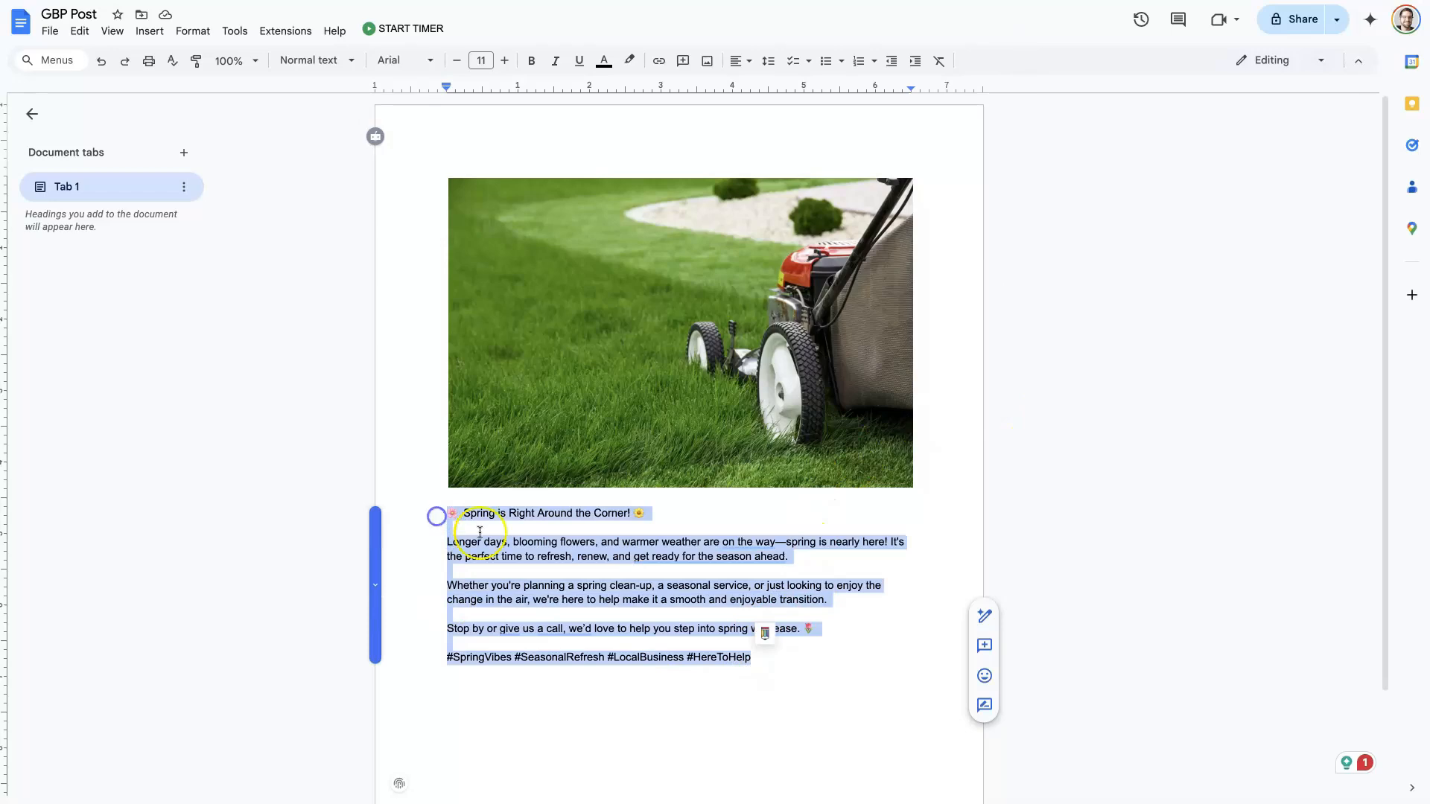
pyautogui.rightClick(537, 549)
pyautogui.click(592, 110)
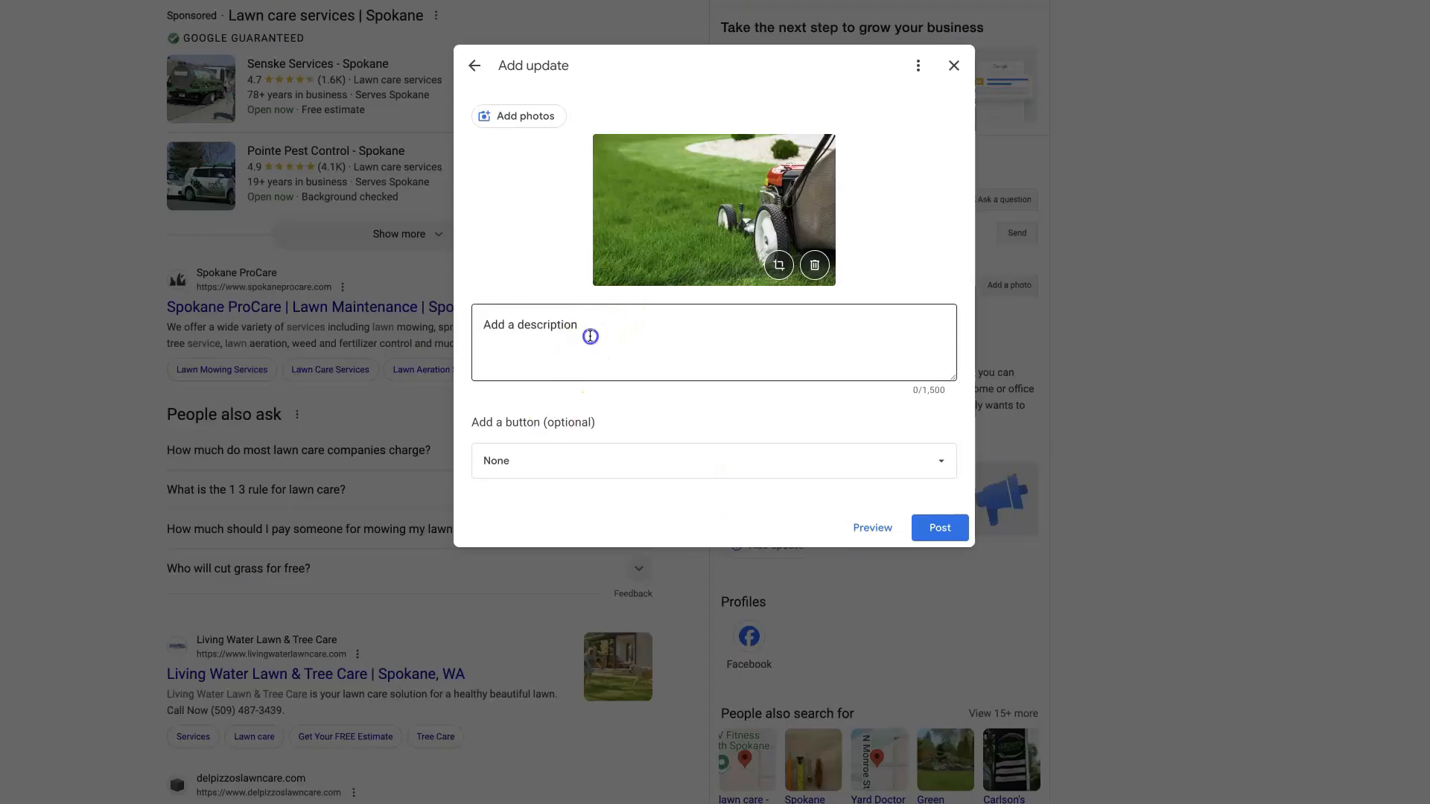
pyautogui.click(584, 332)
pyautogui.hotkey('ctrl', 'v')
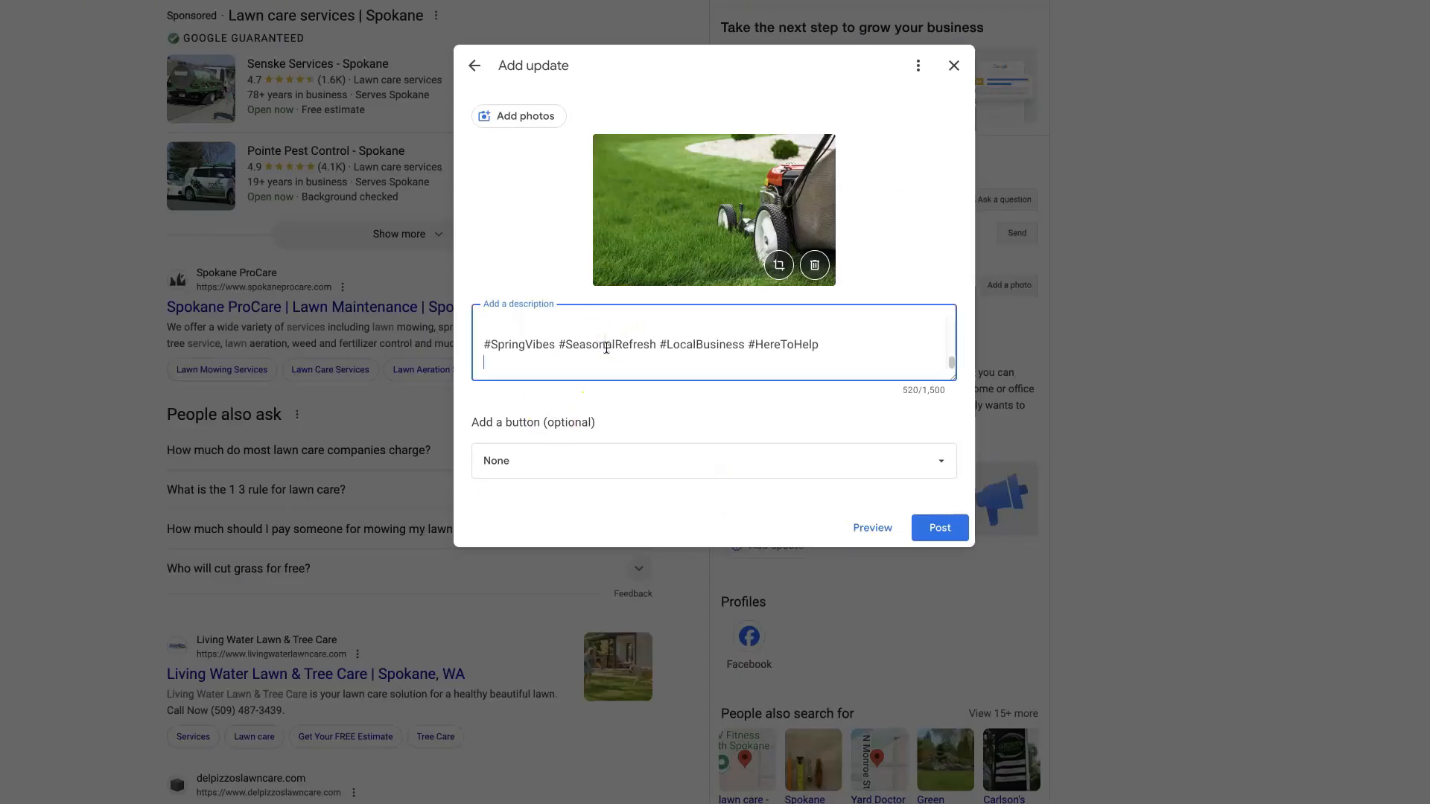
pyautogui.moveTo(954, 377); pyautogui.dragTo(941, 569)
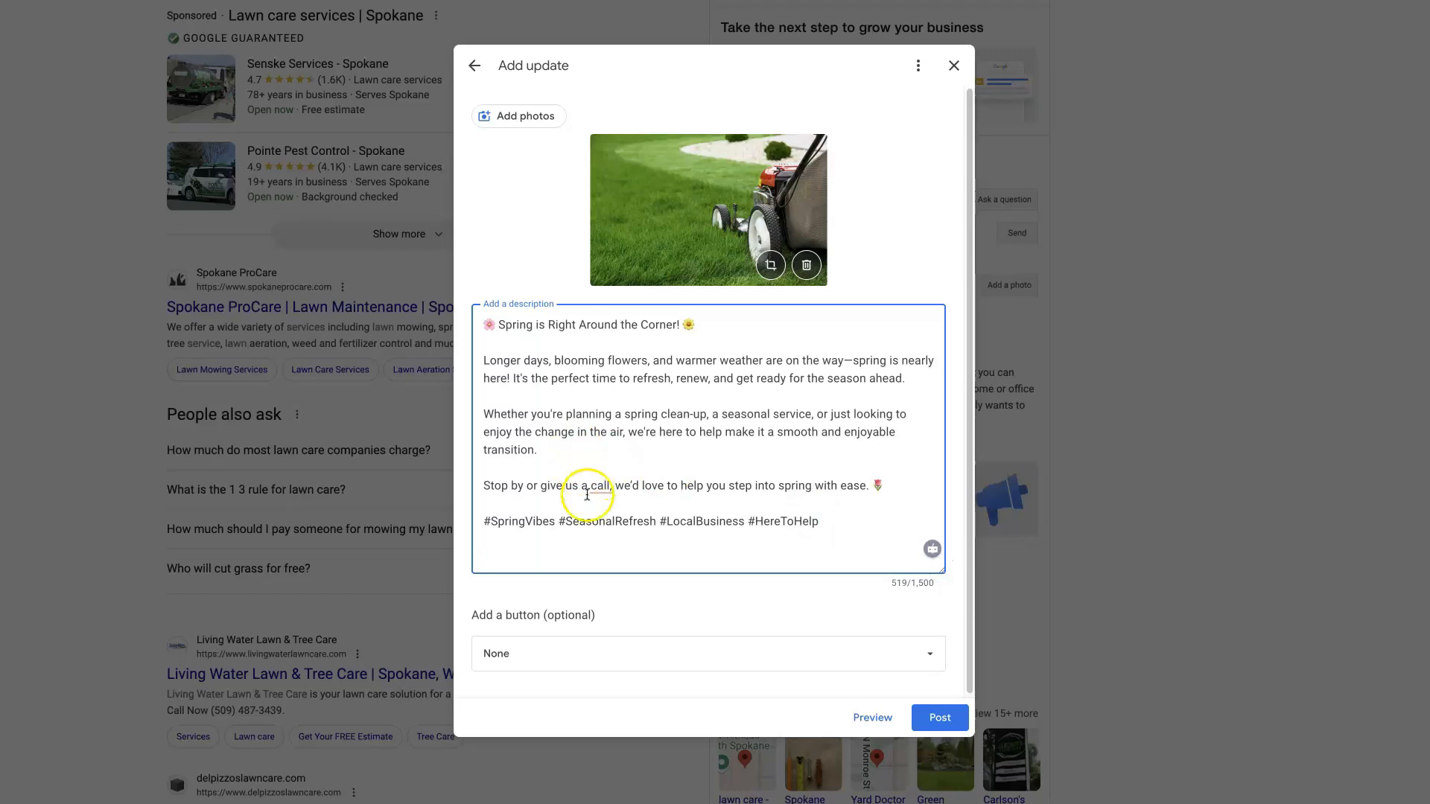
# Step: Review the available call-to-action options for the update's optional button and keep it at None
pyautogui.click(572, 657)
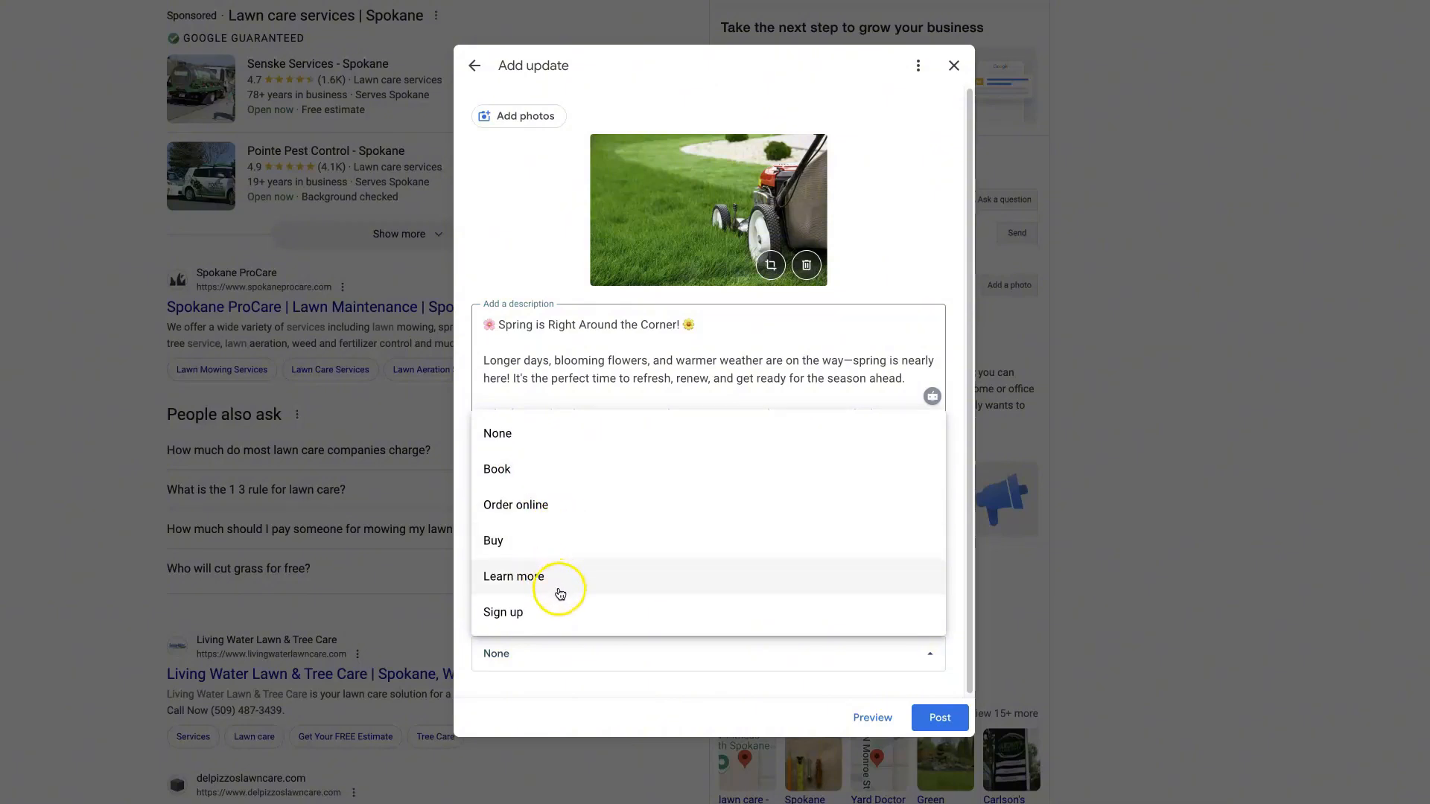
pyautogui.click(546, 445)
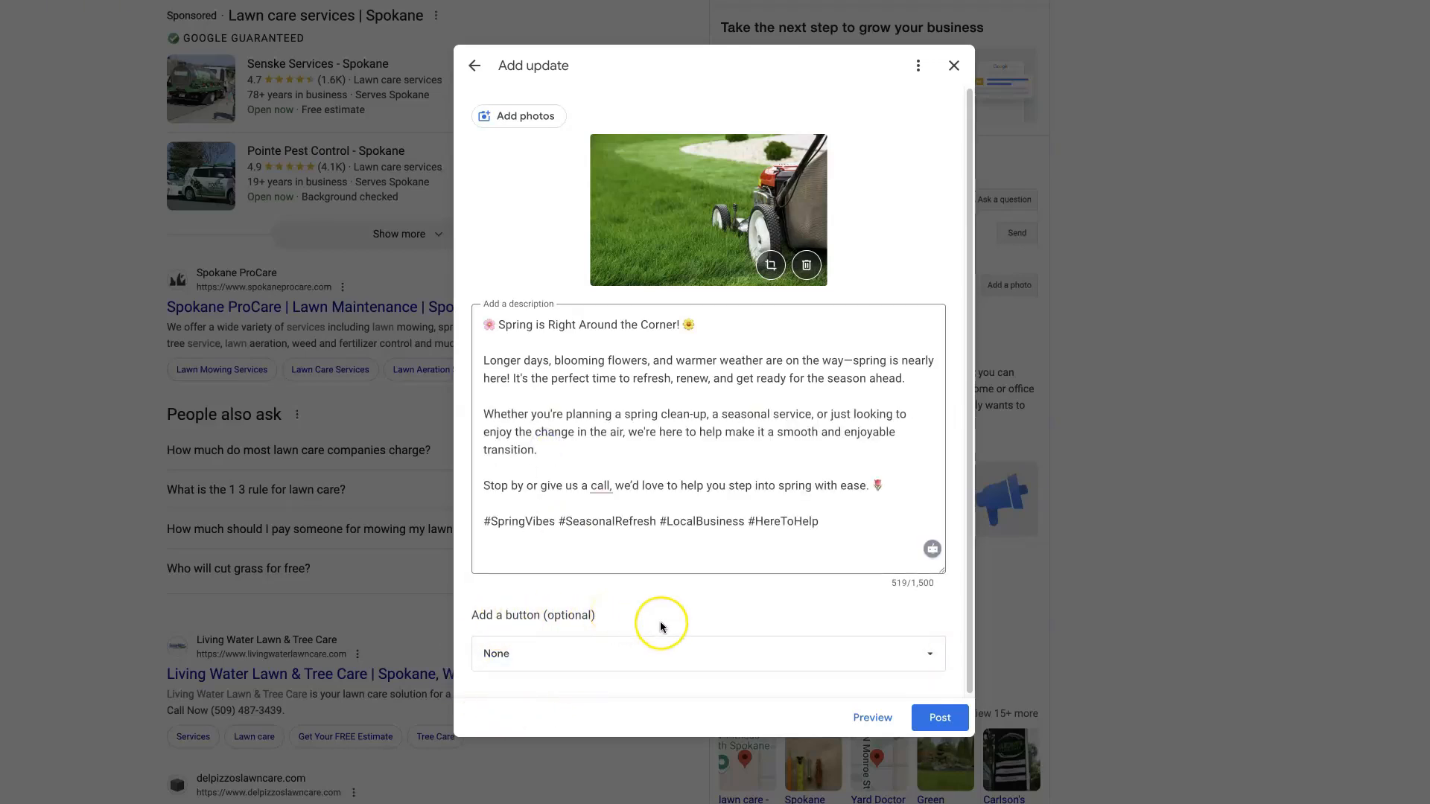
pyautogui.click(594, 556)
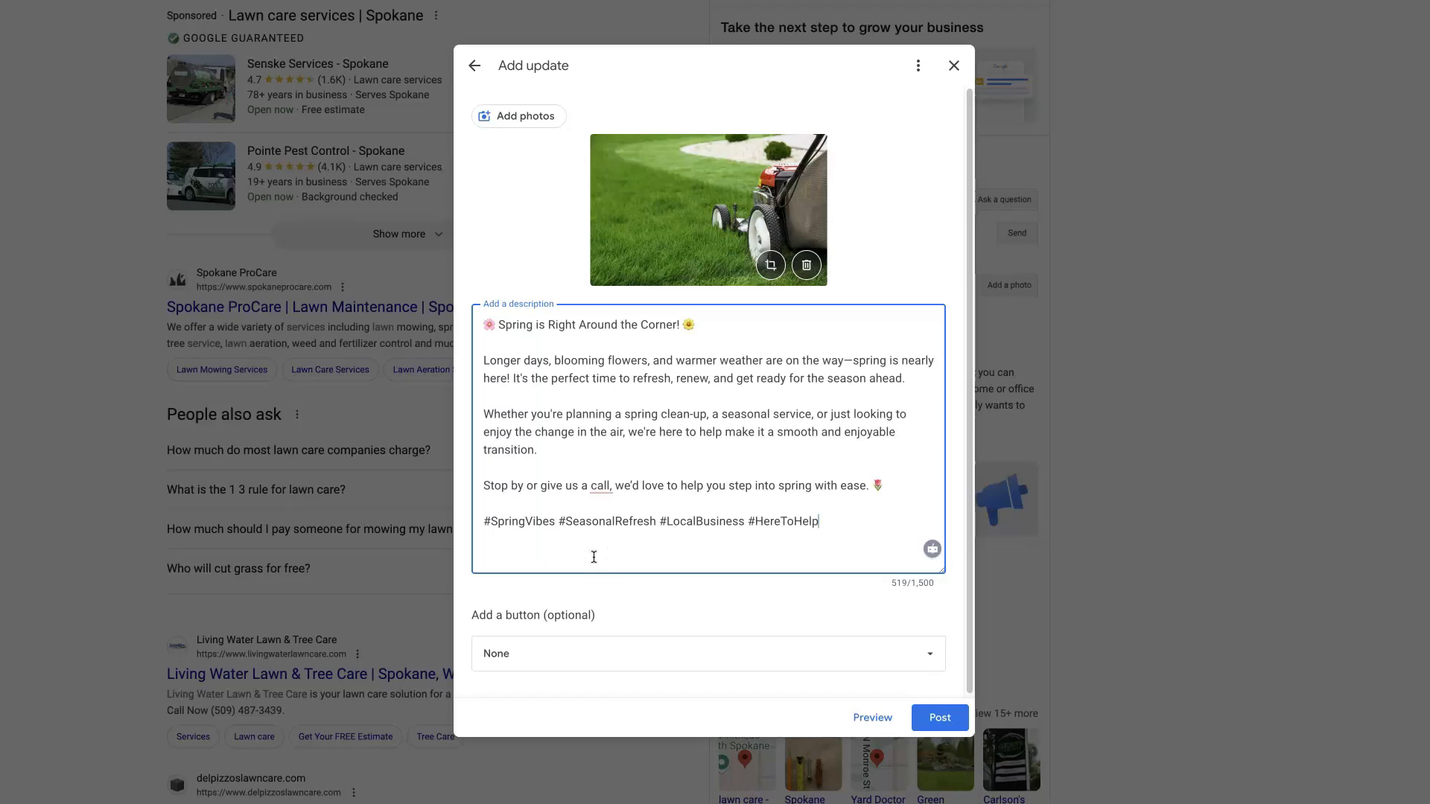
pyautogui.click(659, 655)
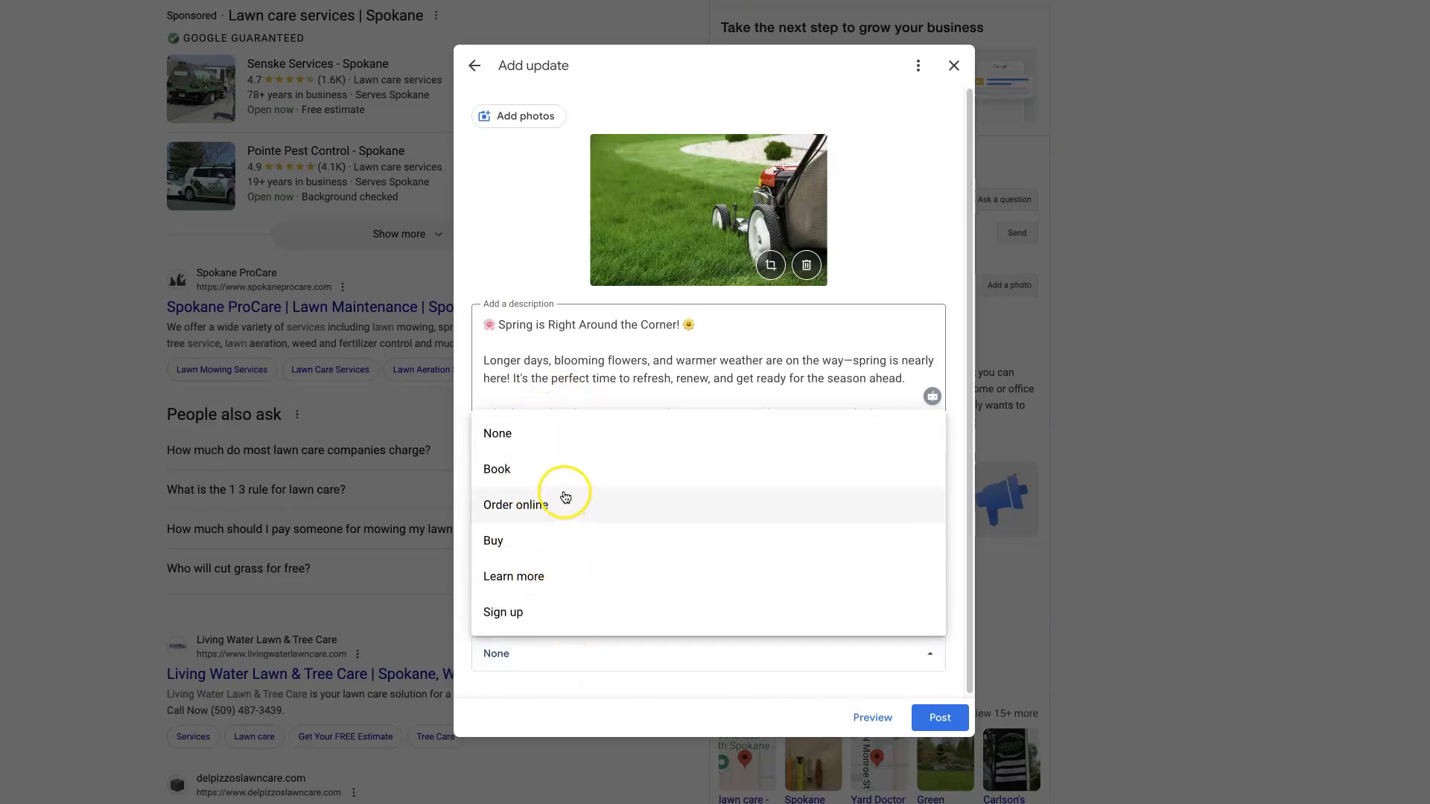
pyautogui.click(544, 438)
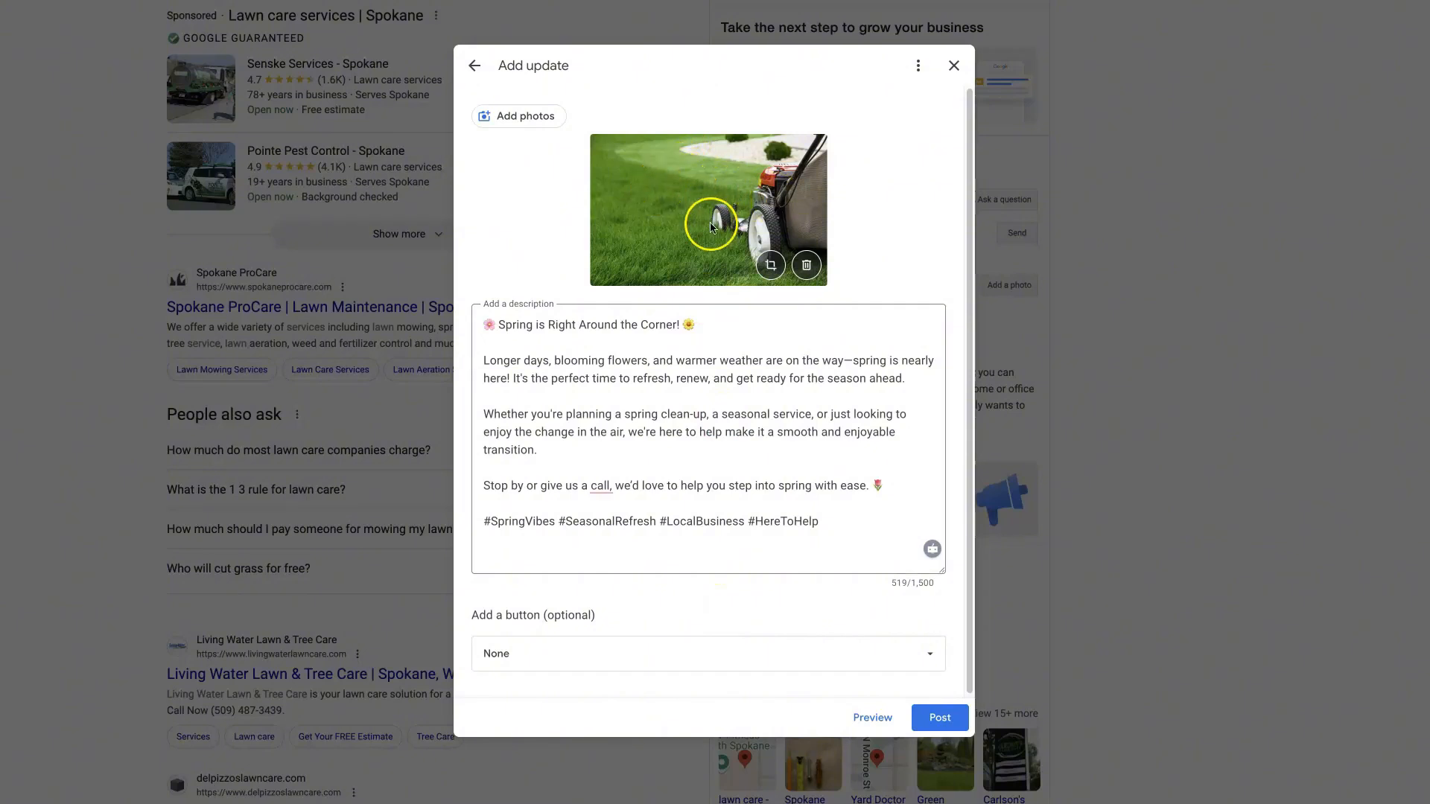
# Step: Try Book and Sign up as the update's button, and reset the button to None
pyautogui.click(547, 661)
pyautogui.click(626, 470)
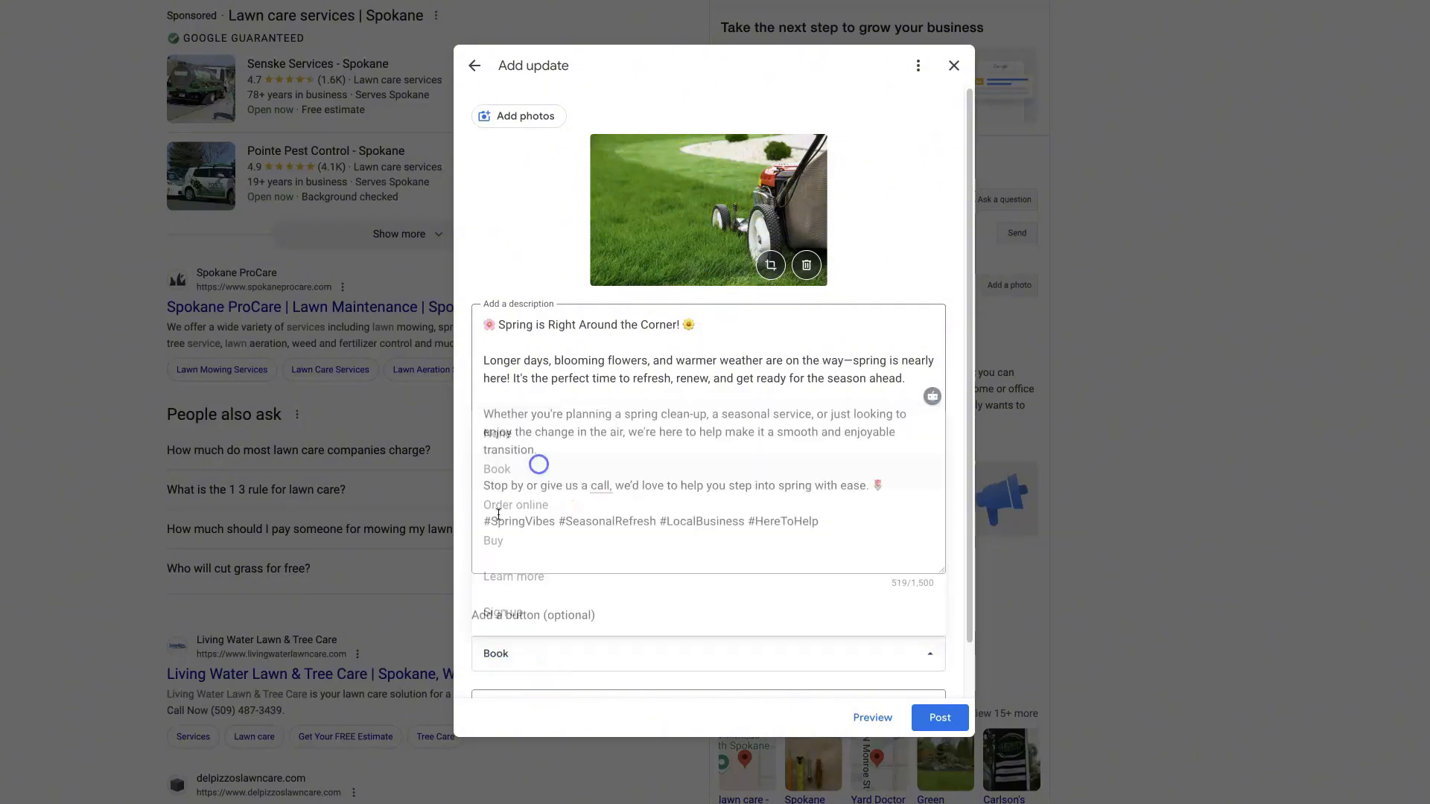
pyautogui.scroll(-1, 611, 641)
pyautogui.click(613, 657)
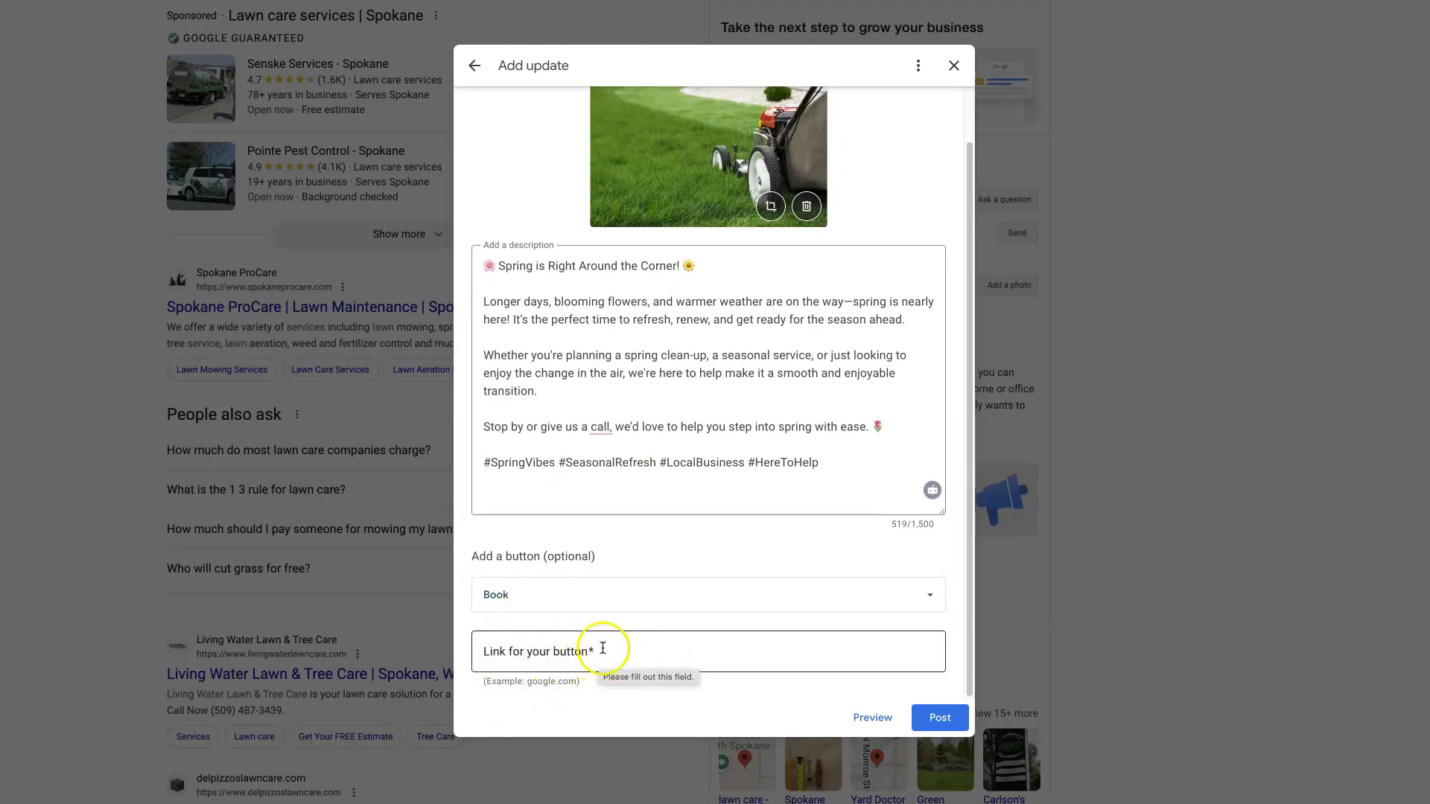
pyautogui.click(527, 596)
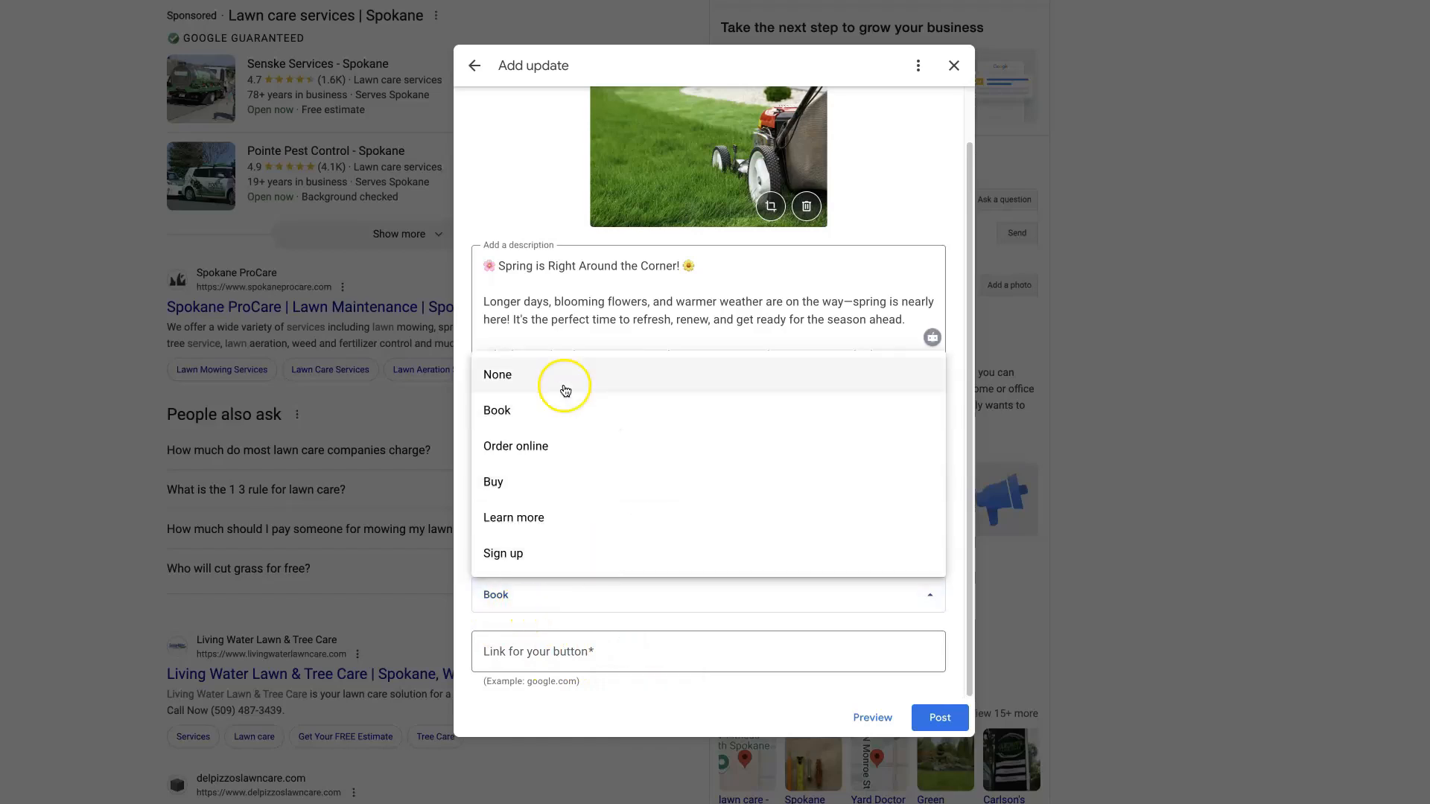
pyautogui.click(530, 554)
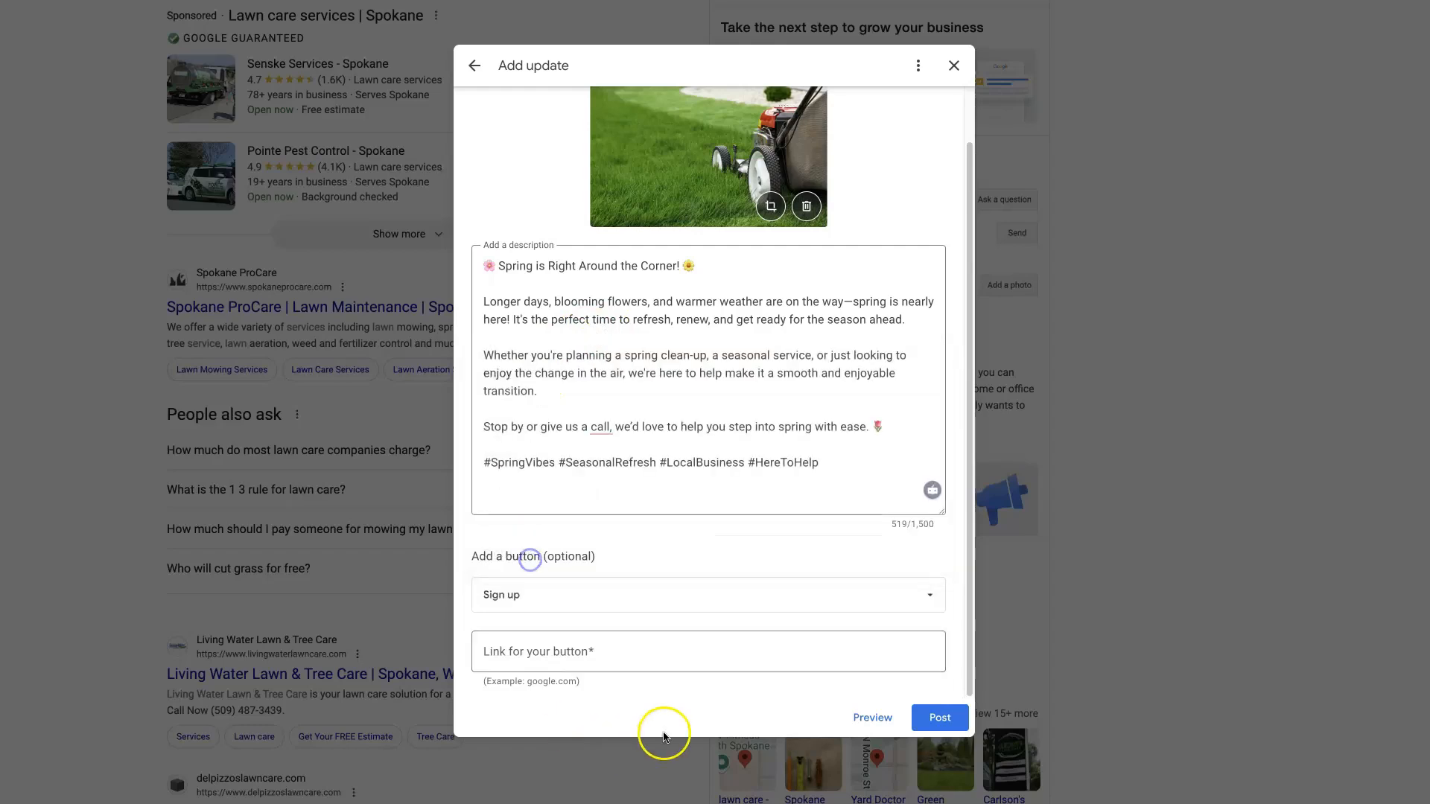
pyautogui.click(572, 601)
pyautogui.click(568, 377)
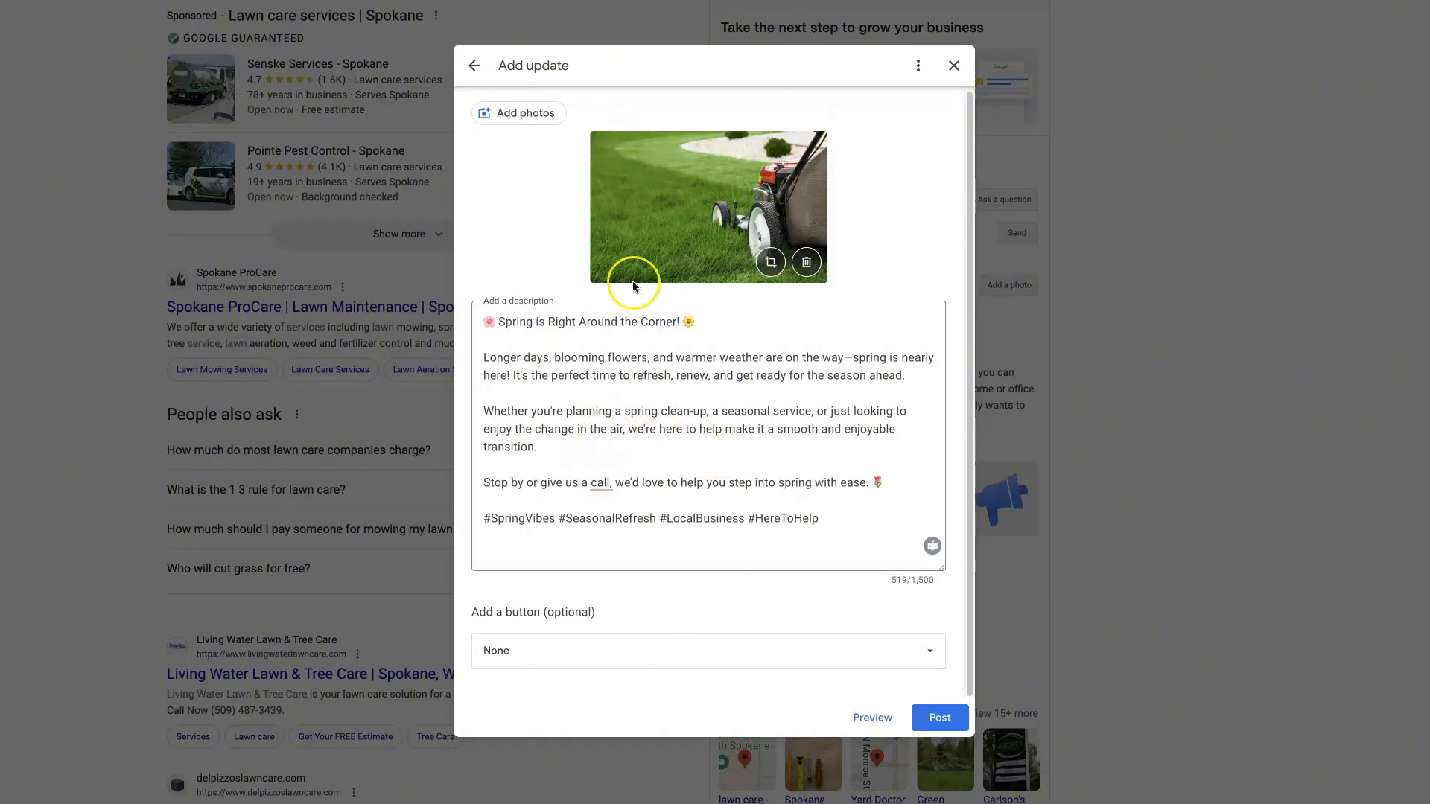
# Step: Publish the update and close the confirmation and the recent updates list
pyautogui.click(940, 715)
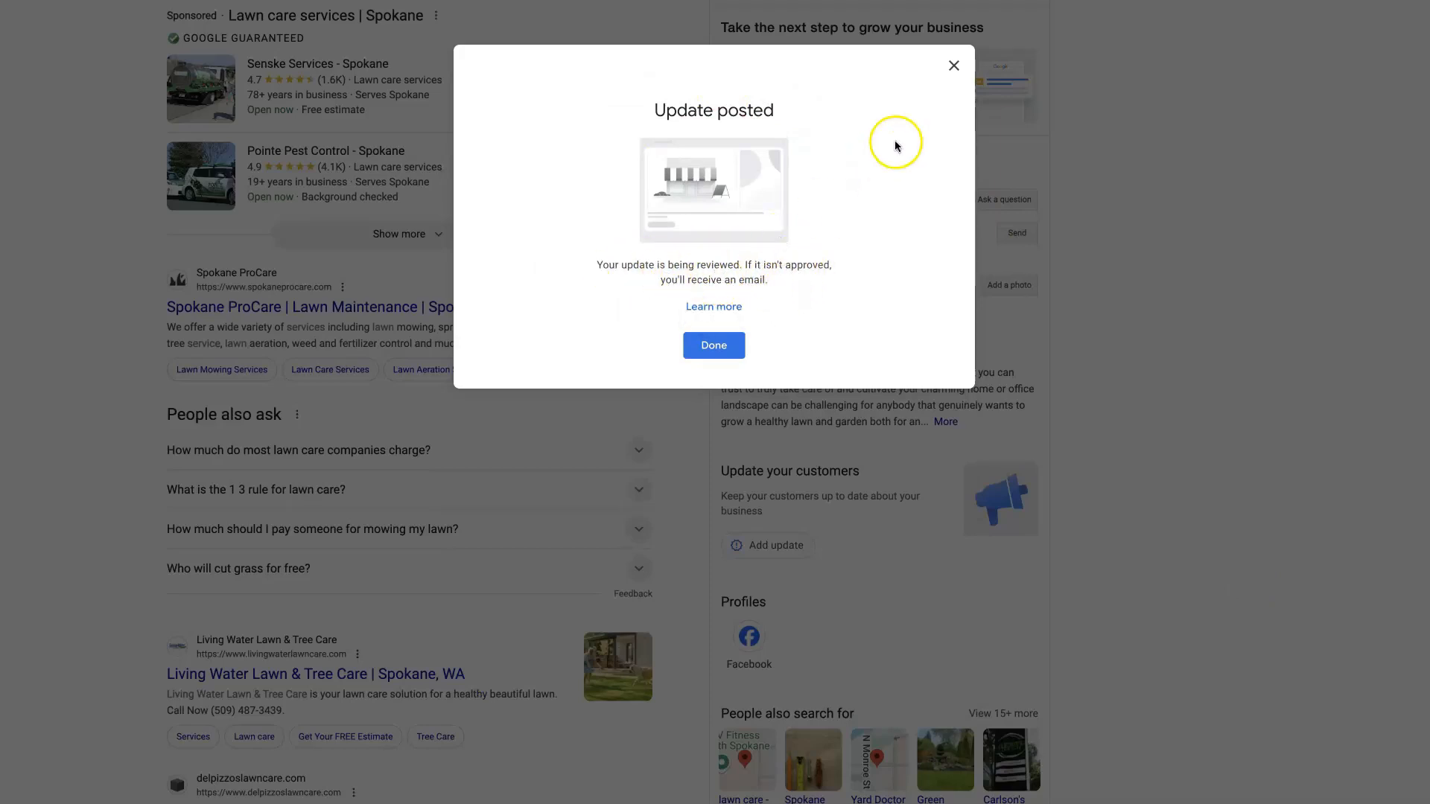
pyautogui.click(715, 353)
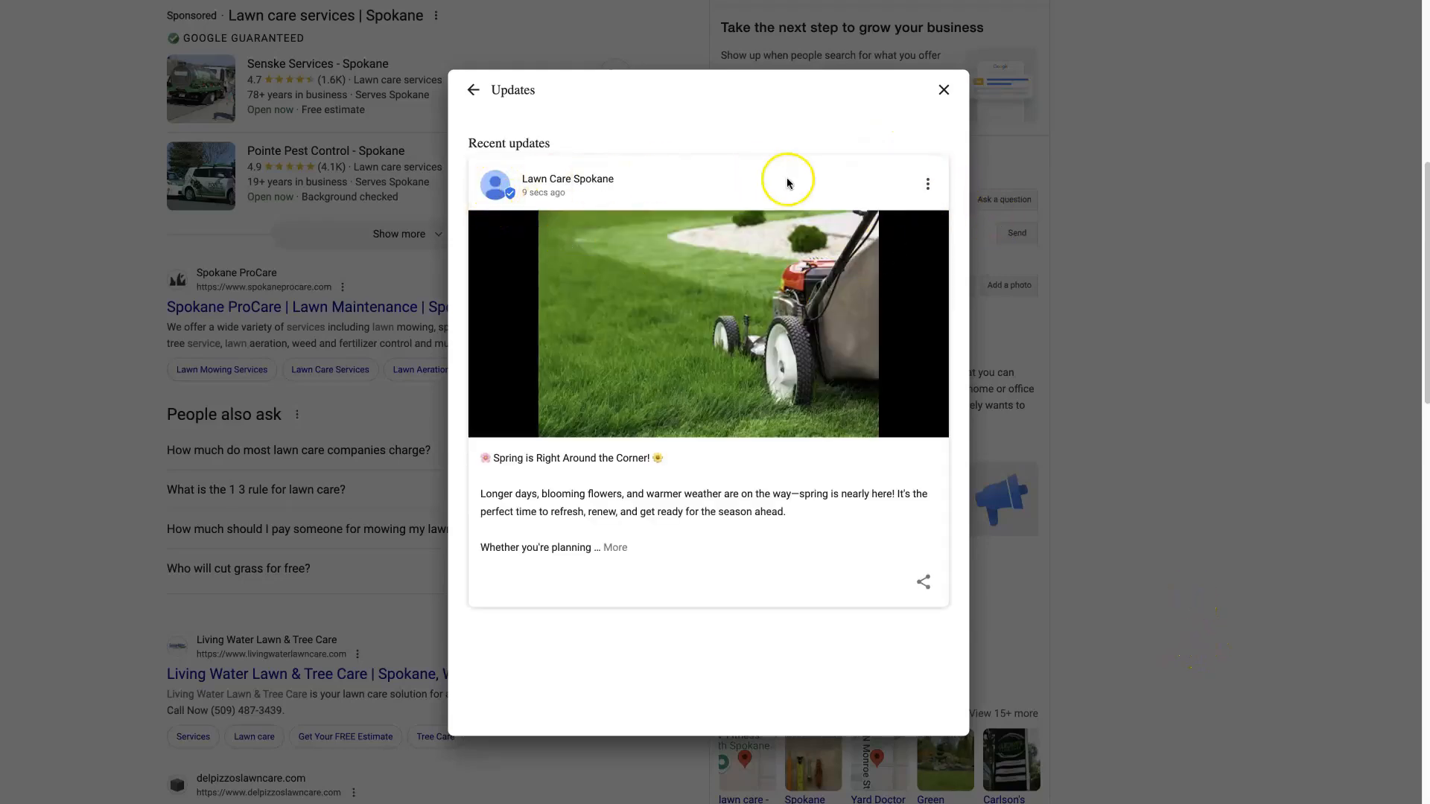
pyautogui.click(945, 89)
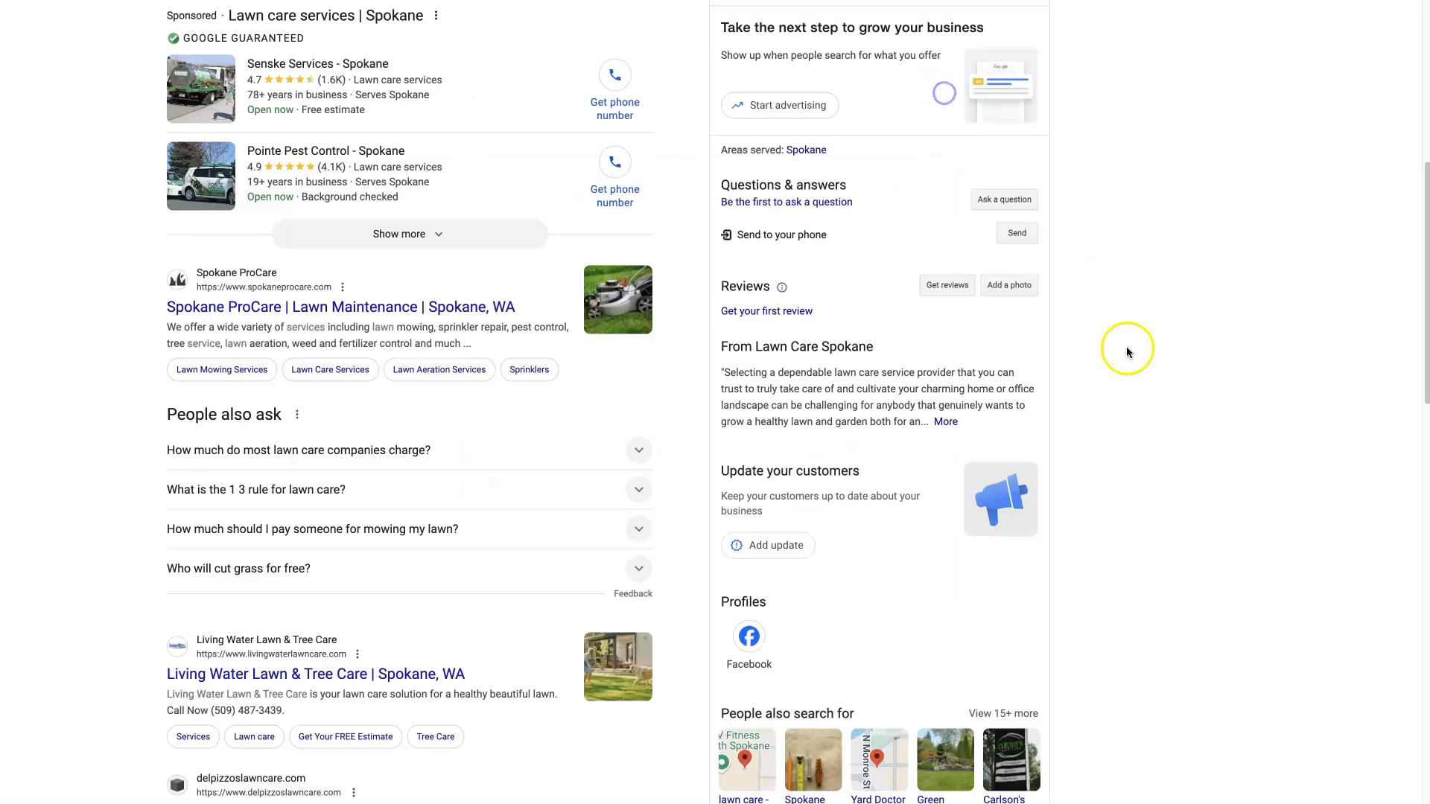
# Step: Reload the search results and check the Lawn Care Spokane business profile for the published spring update
pyautogui.scroll(-2, 1132, 546)
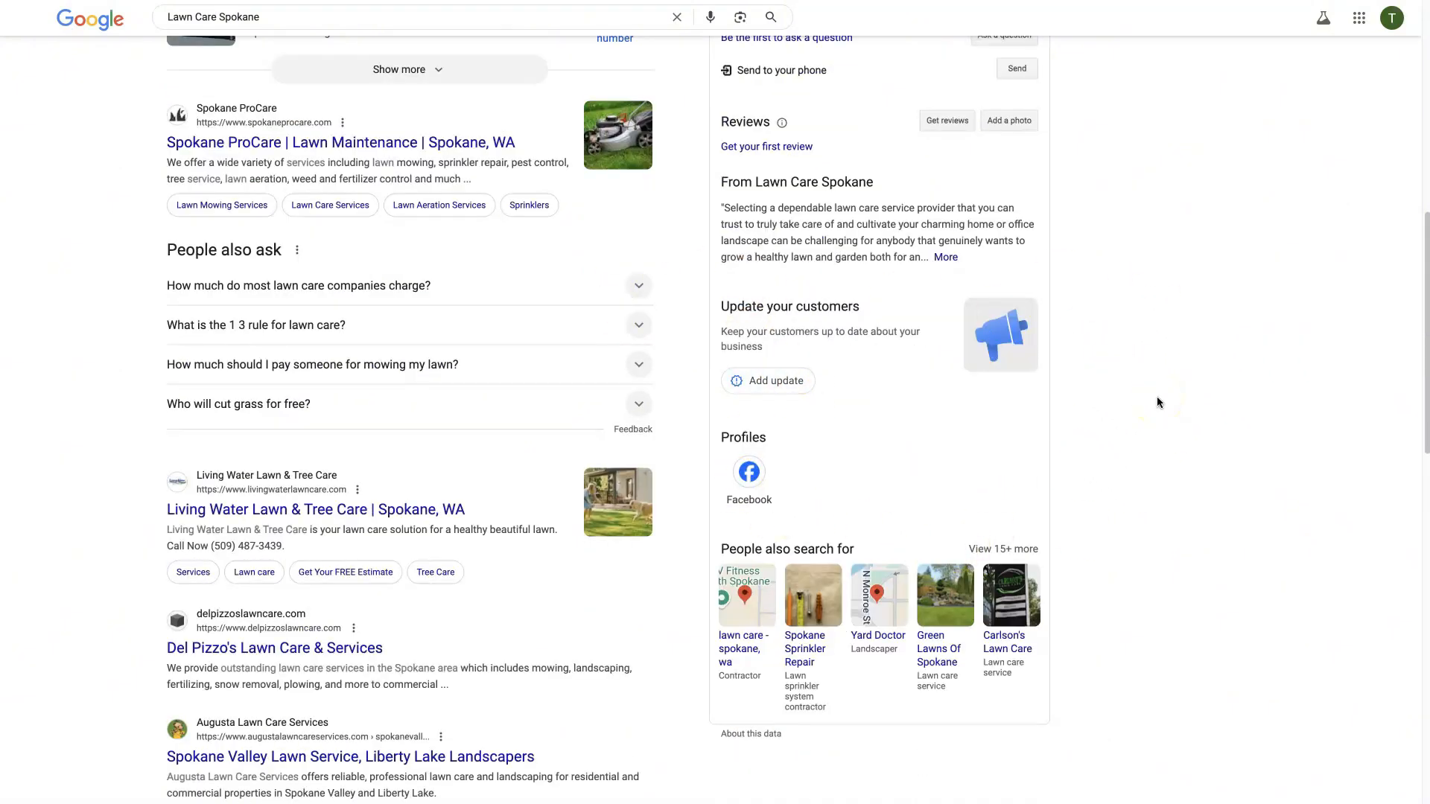
pyautogui.scroll(9, 1158, 402)
pyautogui.scroll(-8, 900, 235)
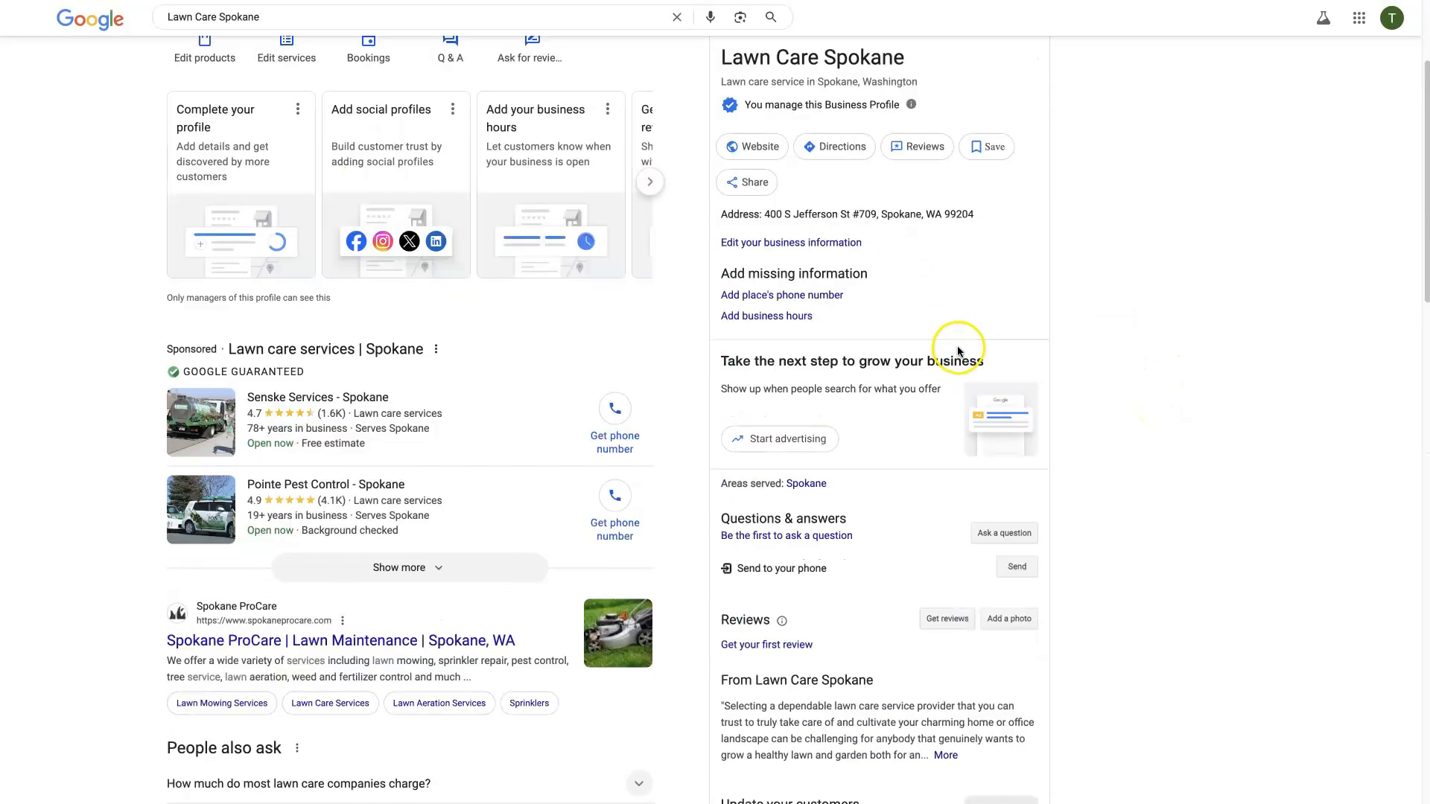
pyautogui.scroll(-1, 834, 481)
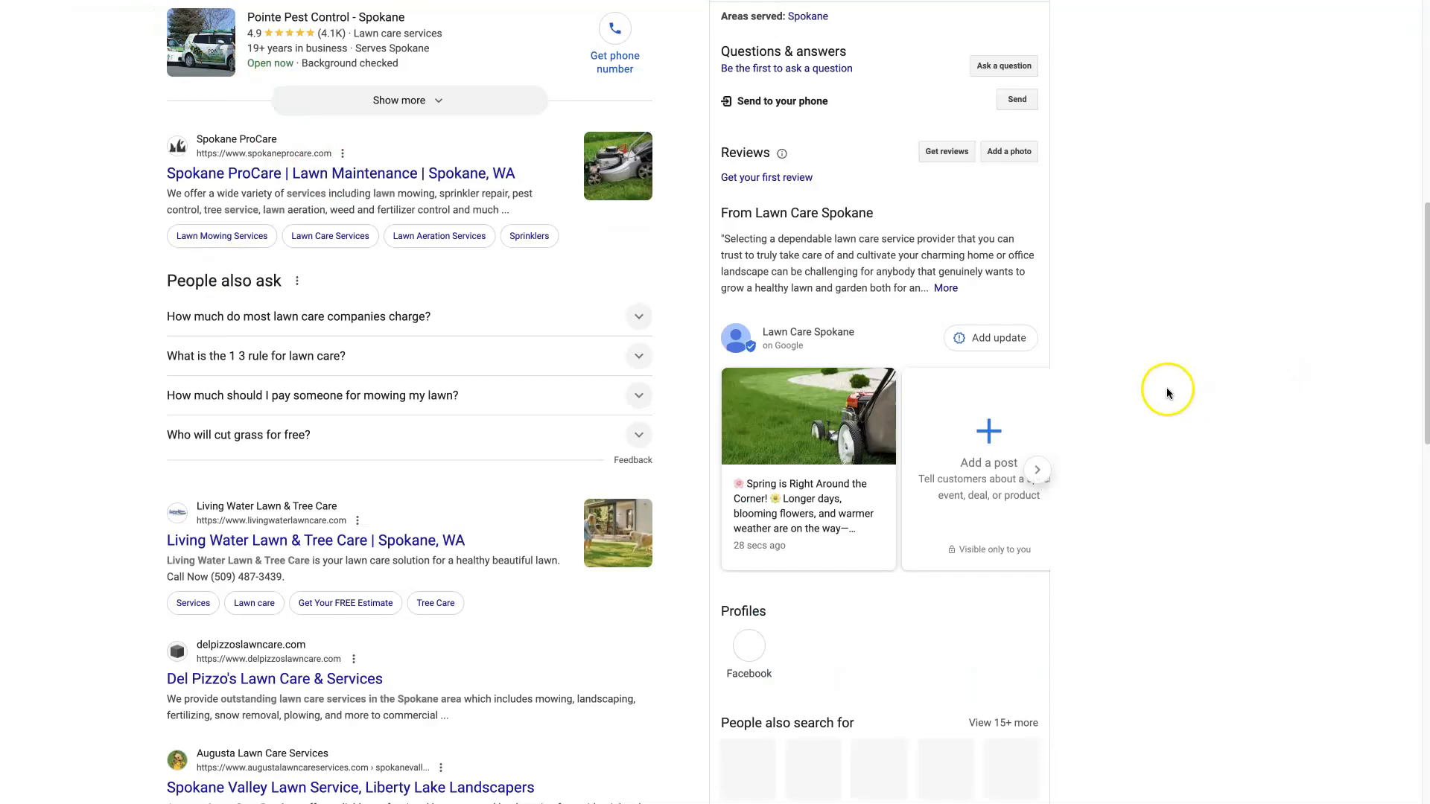
pyautogui.scroll(-1, 1166, 387)
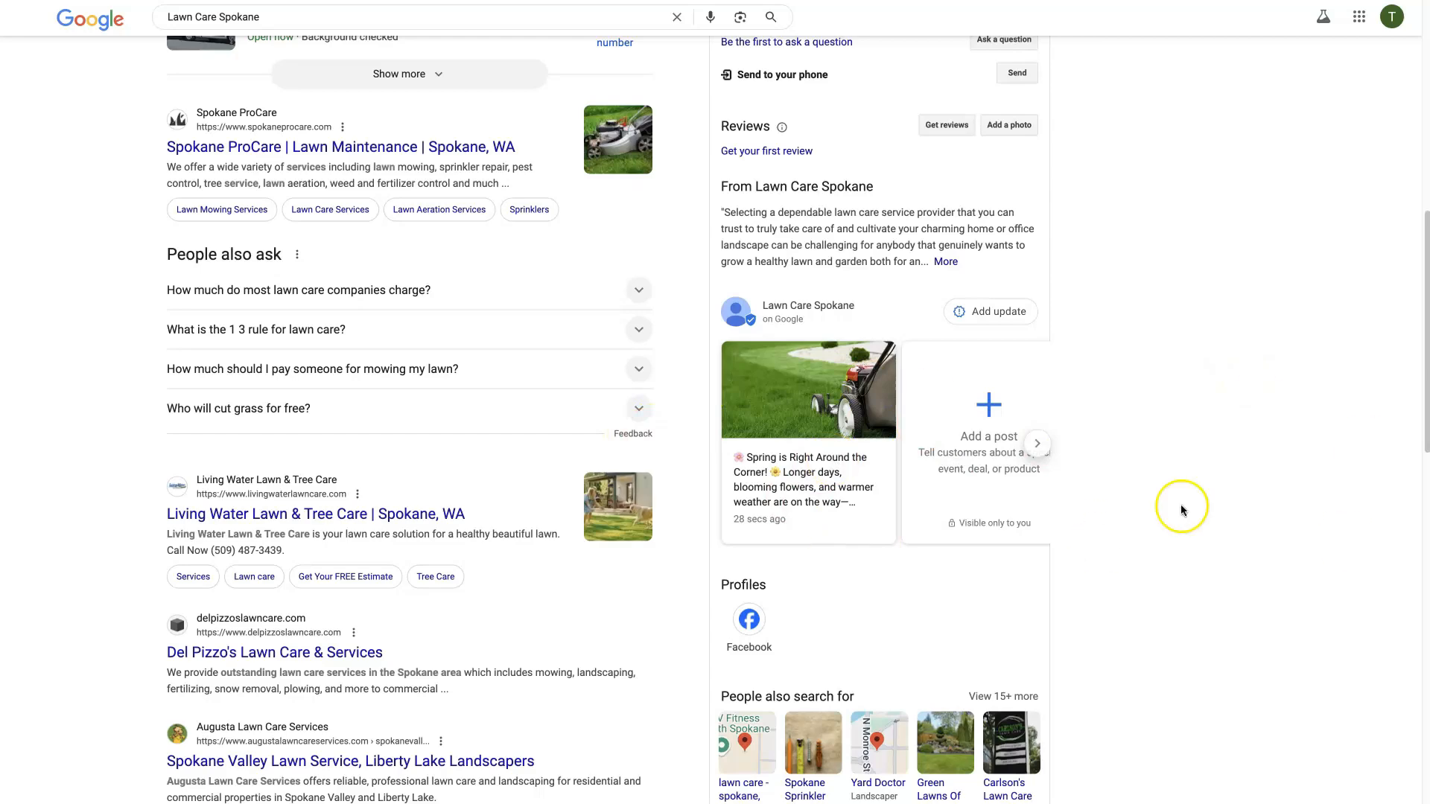
pyautogui.scroll(1, 1192, 493)
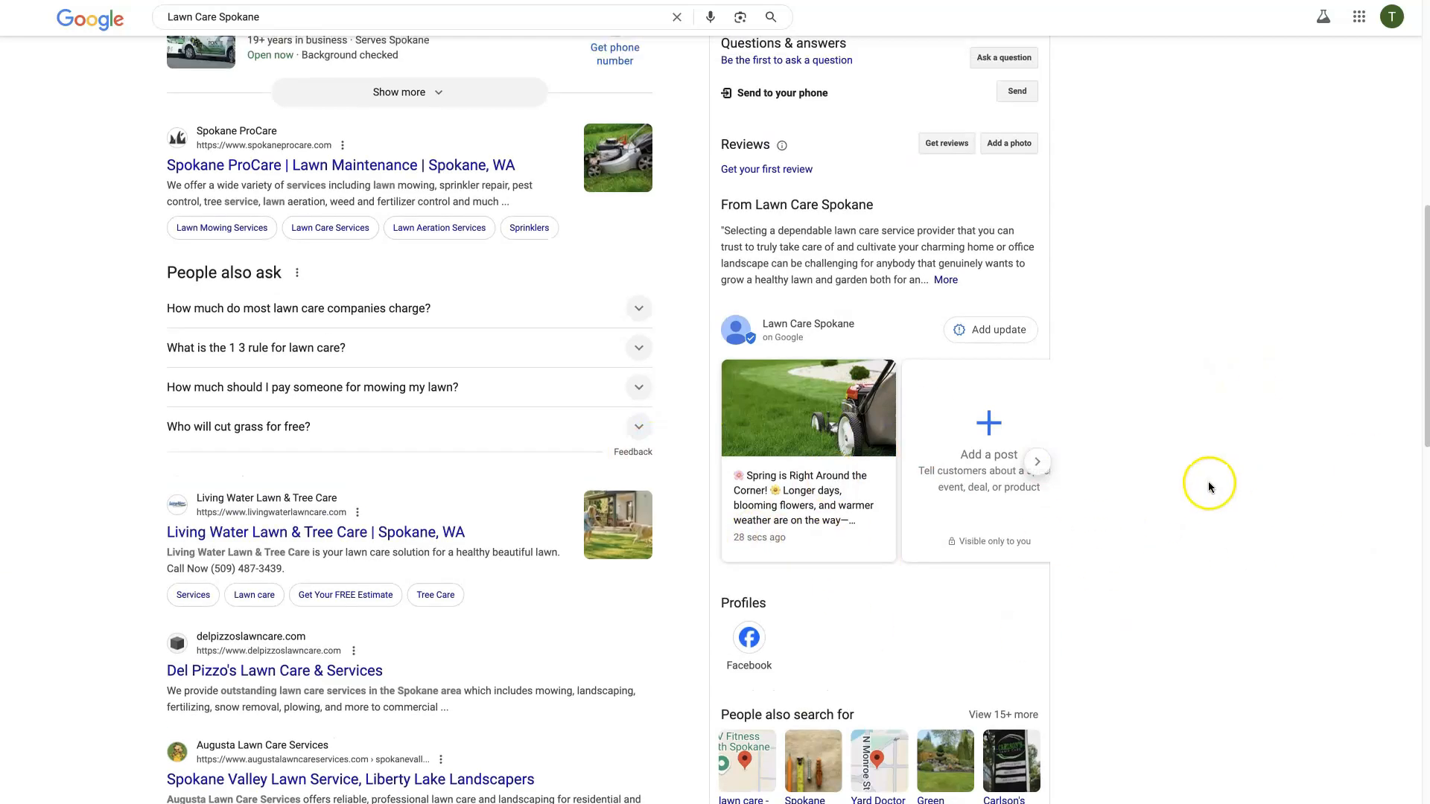
pyautogui.scroll(9, 1185, 501)
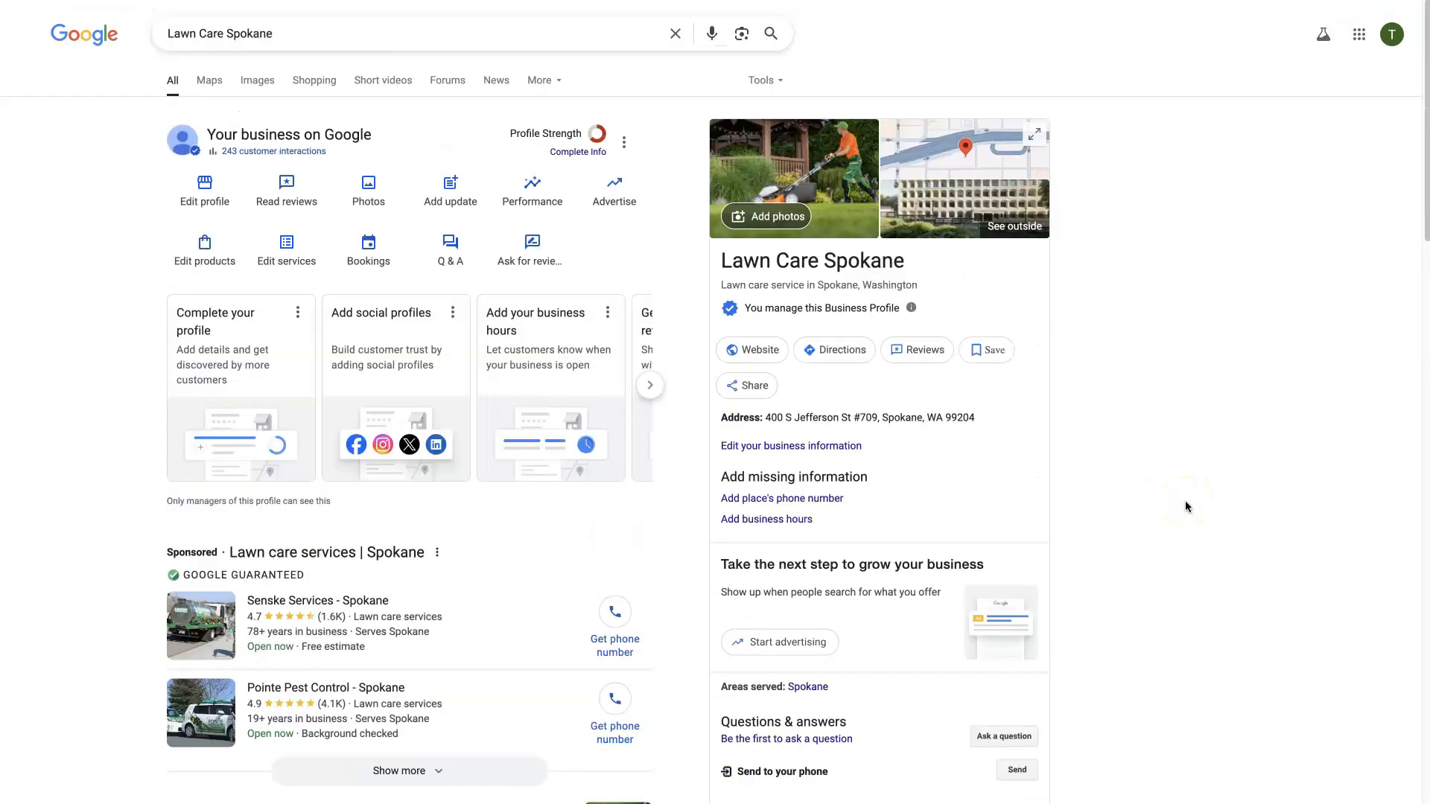
pyautogui.scroll(-8, 1186, 500)
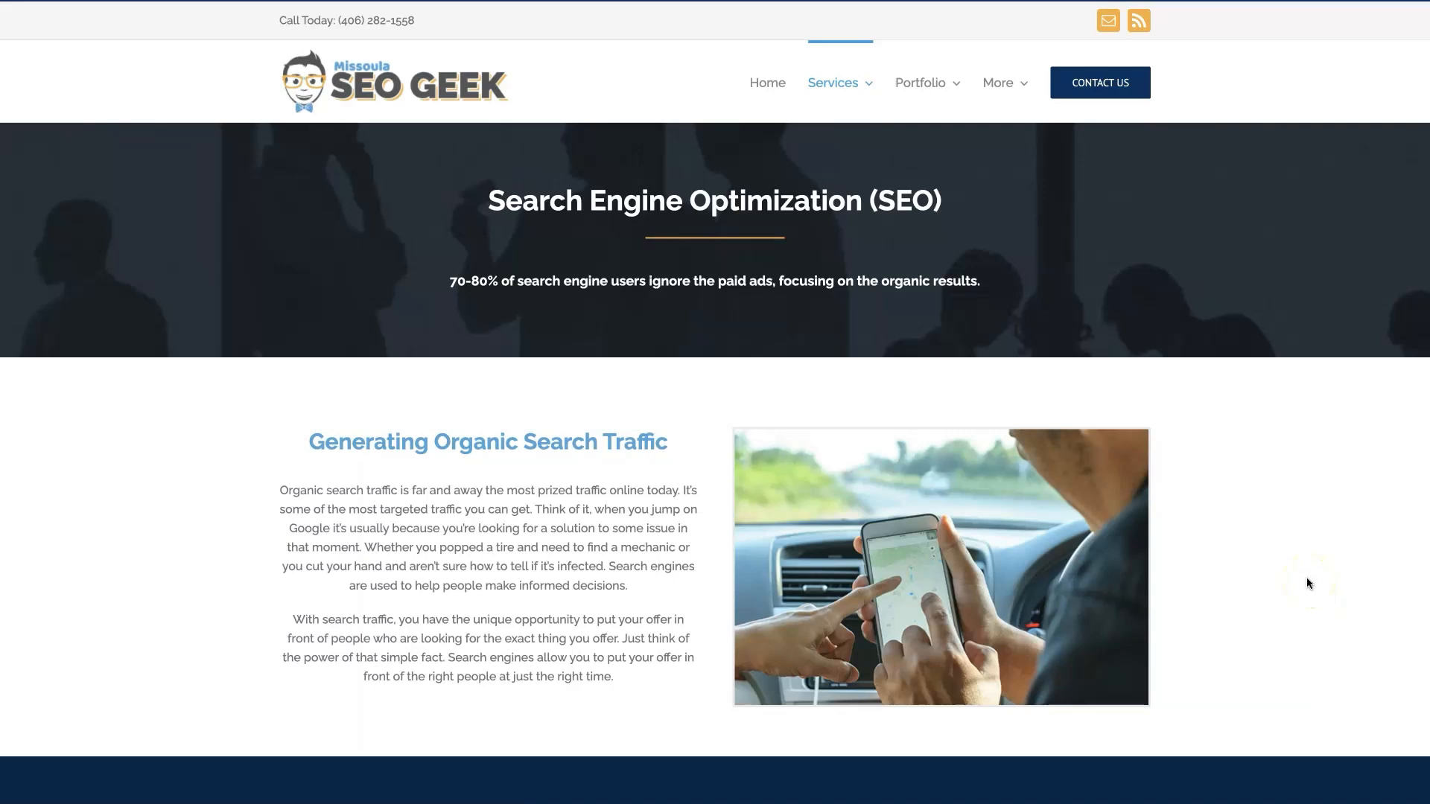
pyautogui.middleClick(1313, 570)
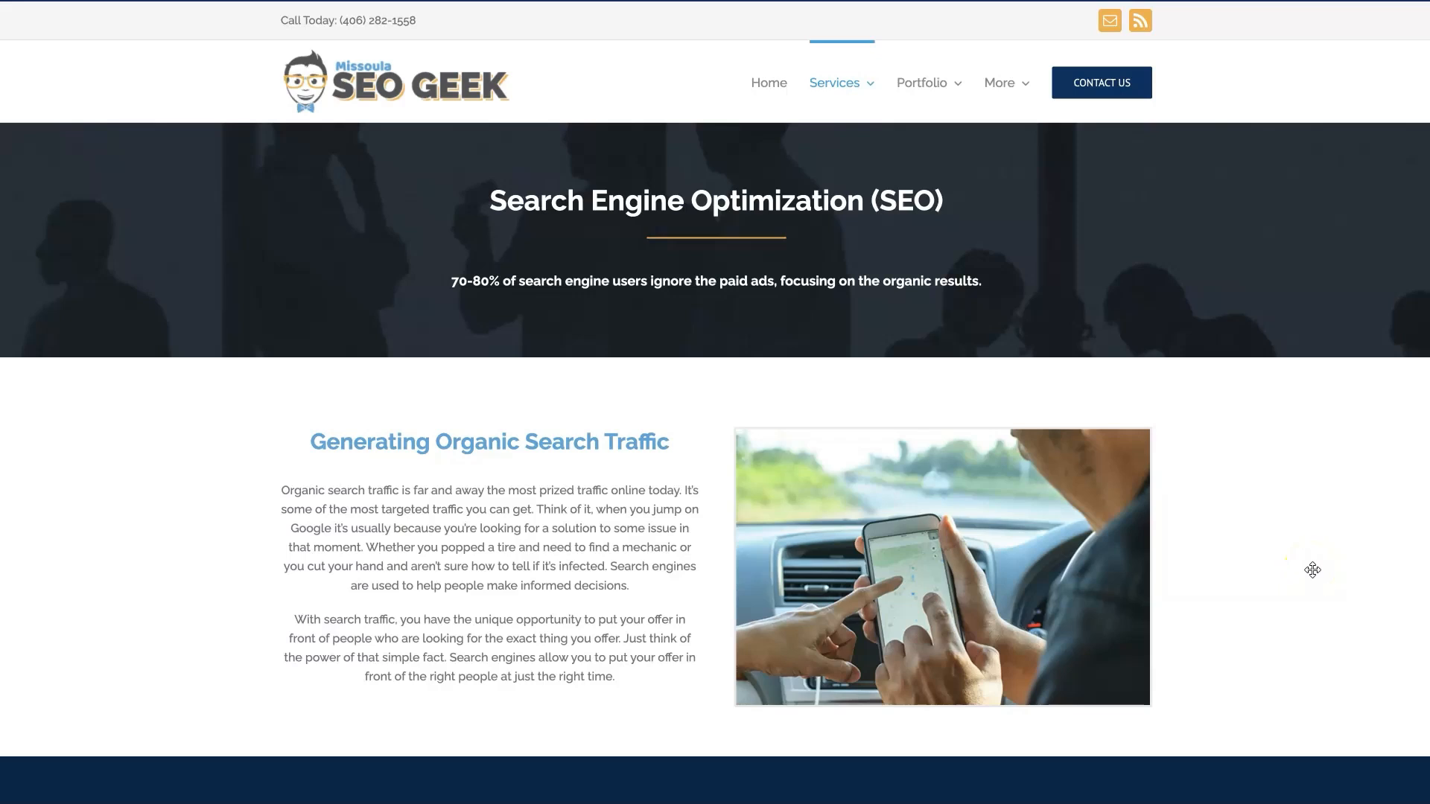
pyautogui.scroll(-15, 1312, 569)
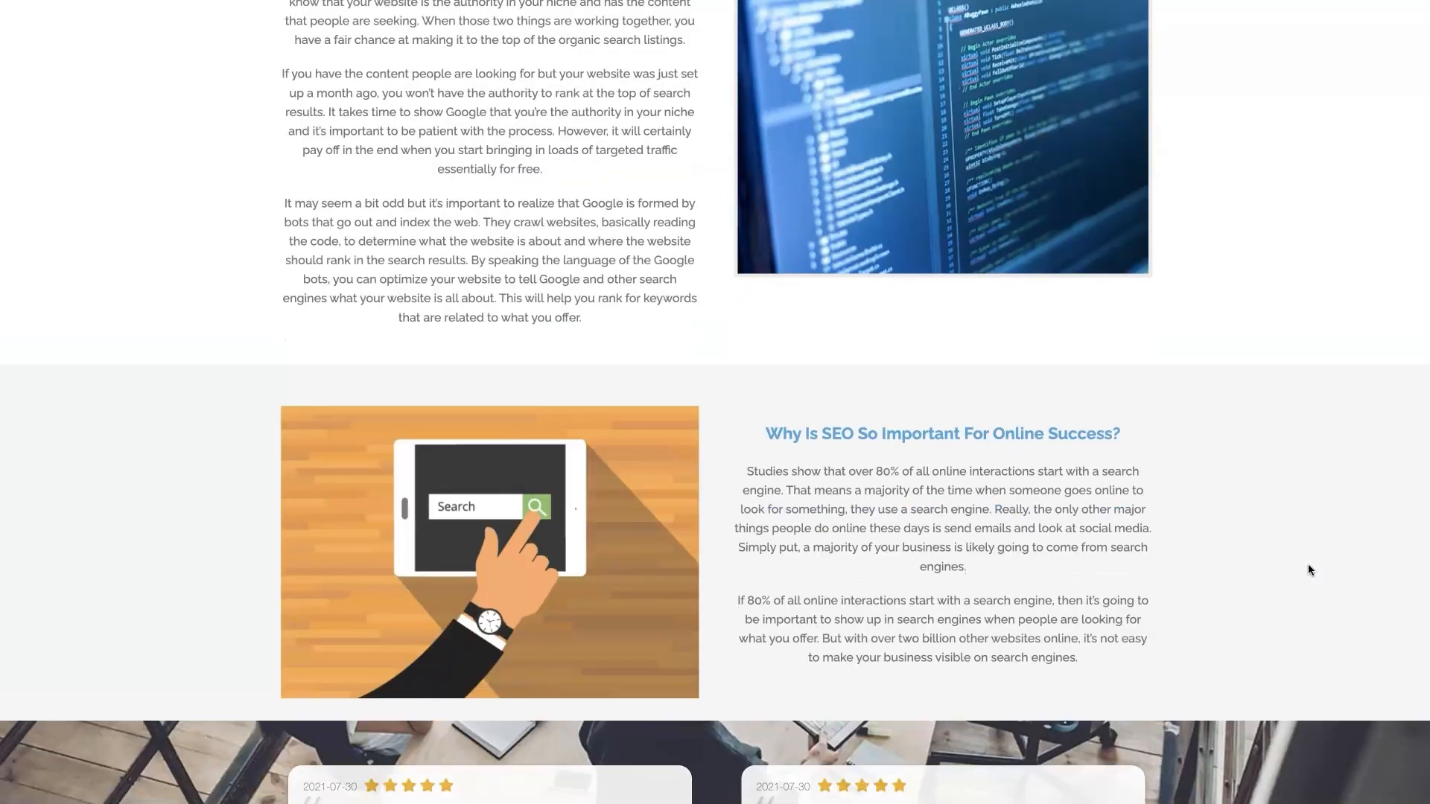
pyautogui.scroll(-5, 1308, 570)
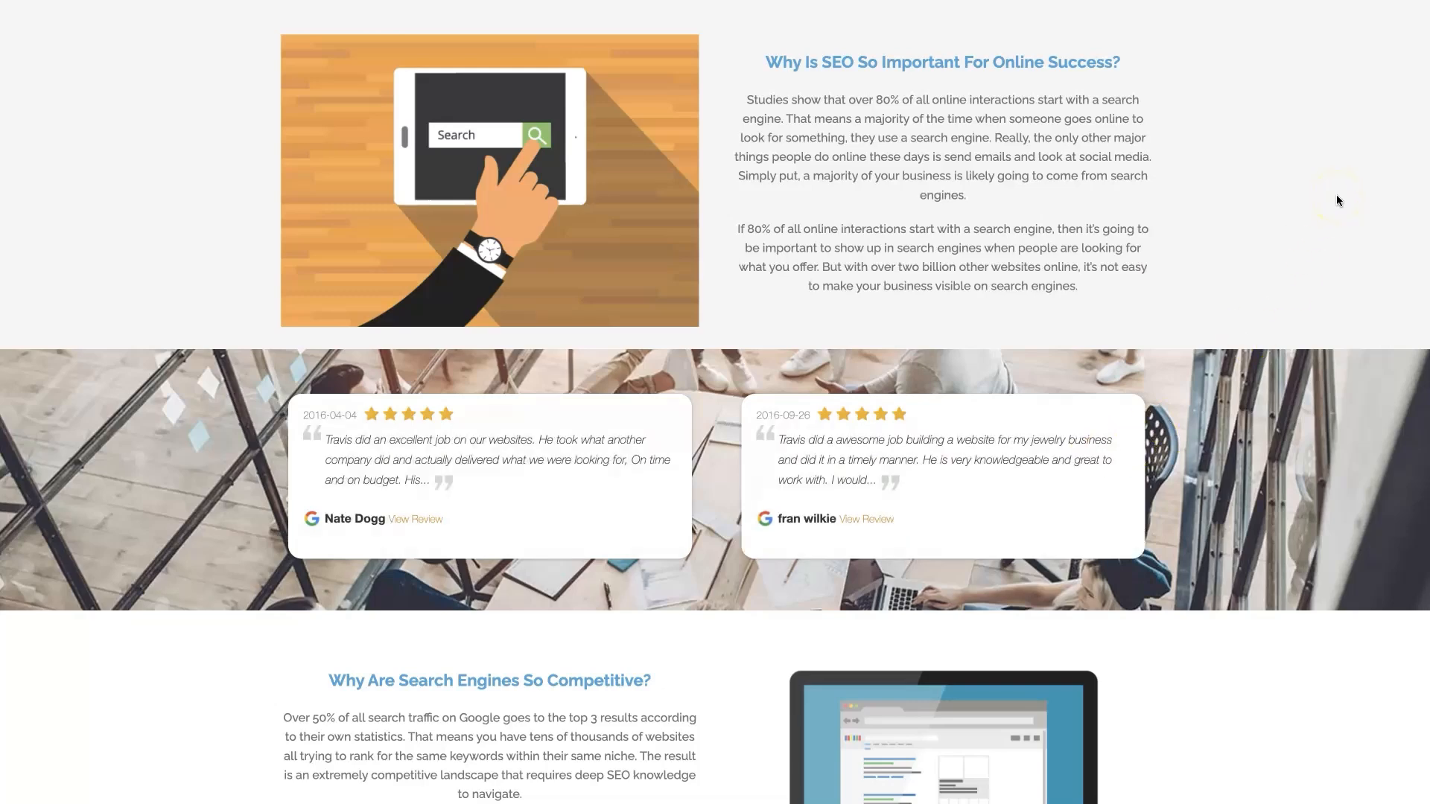
pyautogui.scroll(20, 1336, 199)
pyautogui.middleClick(1296, 464)
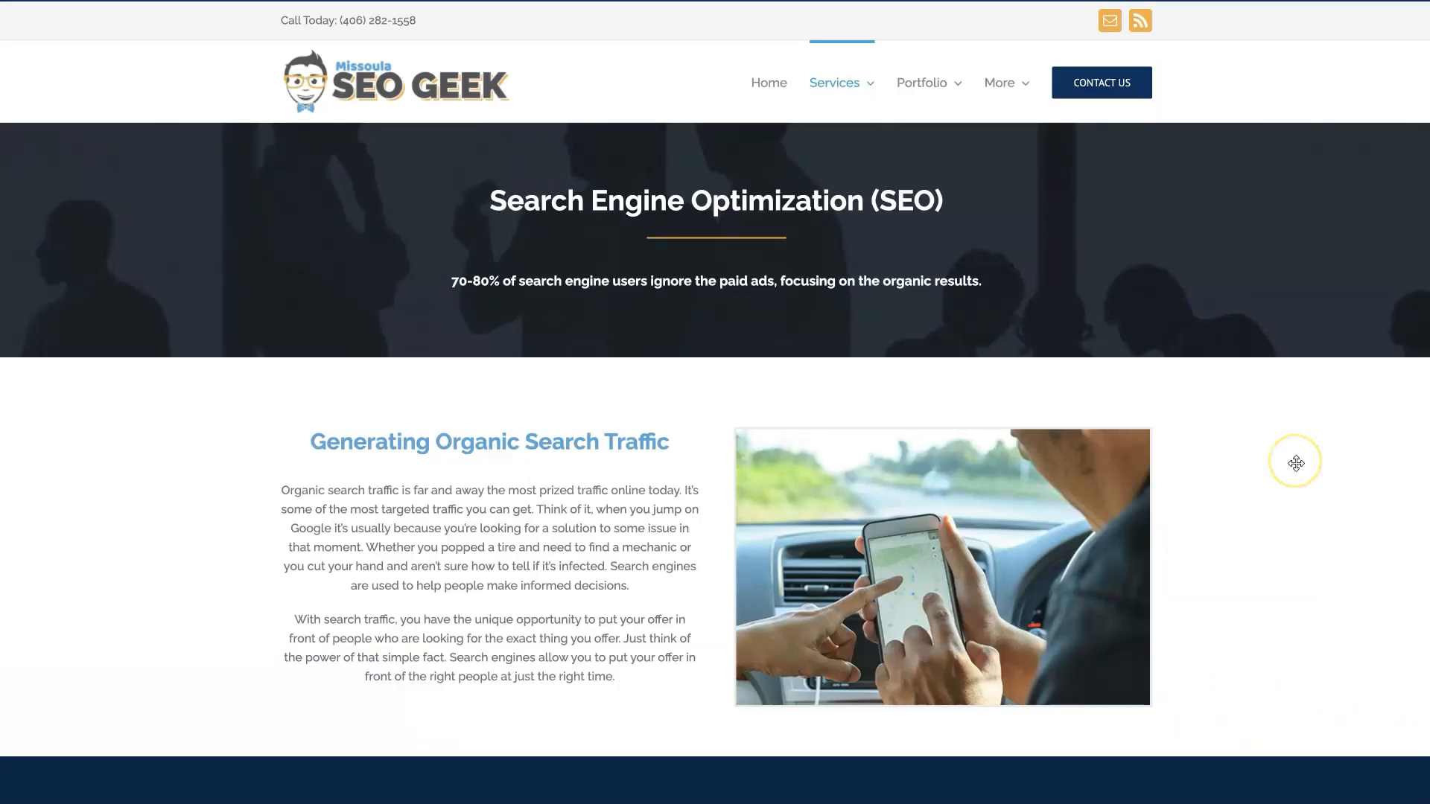
pyautogui.middleClick(1296, 463)
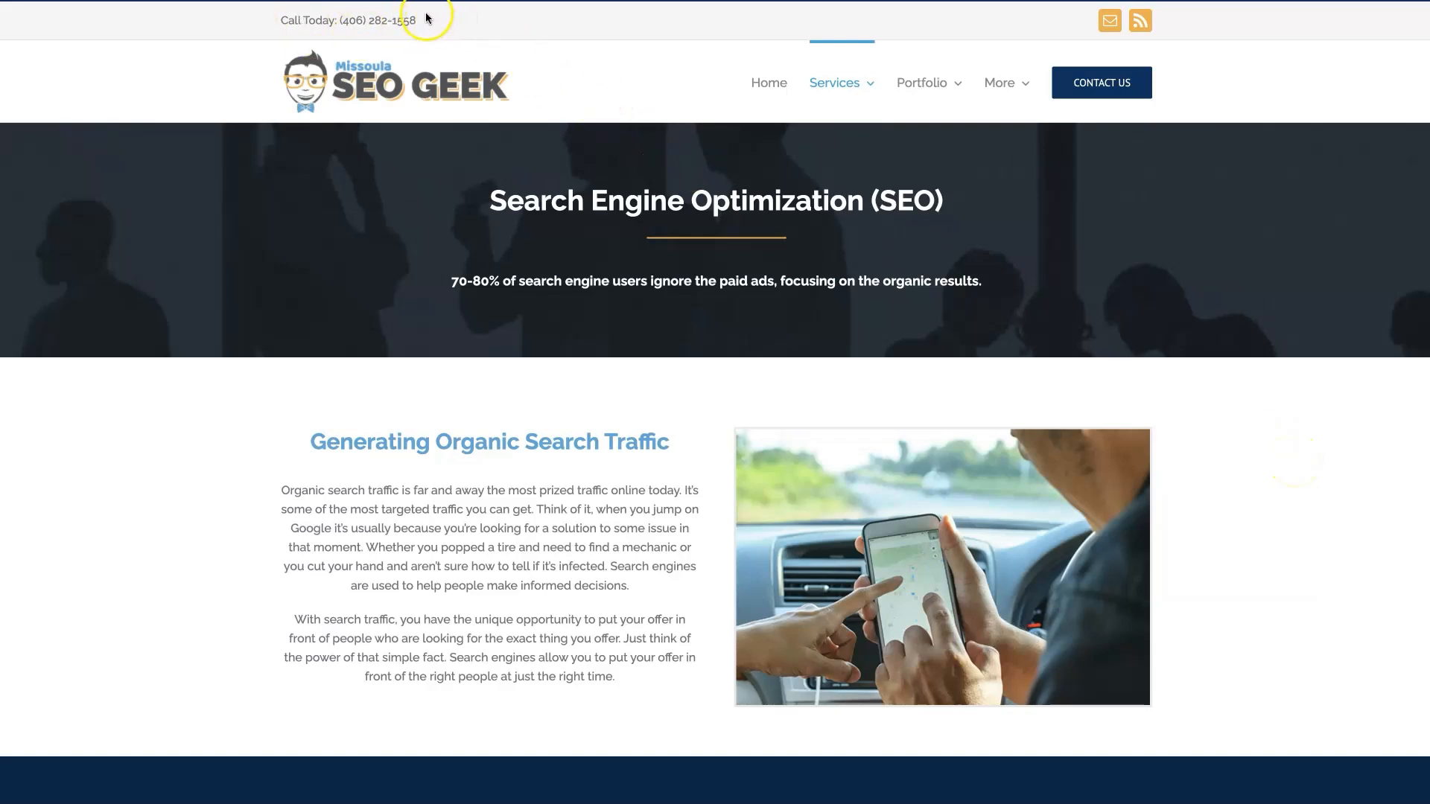